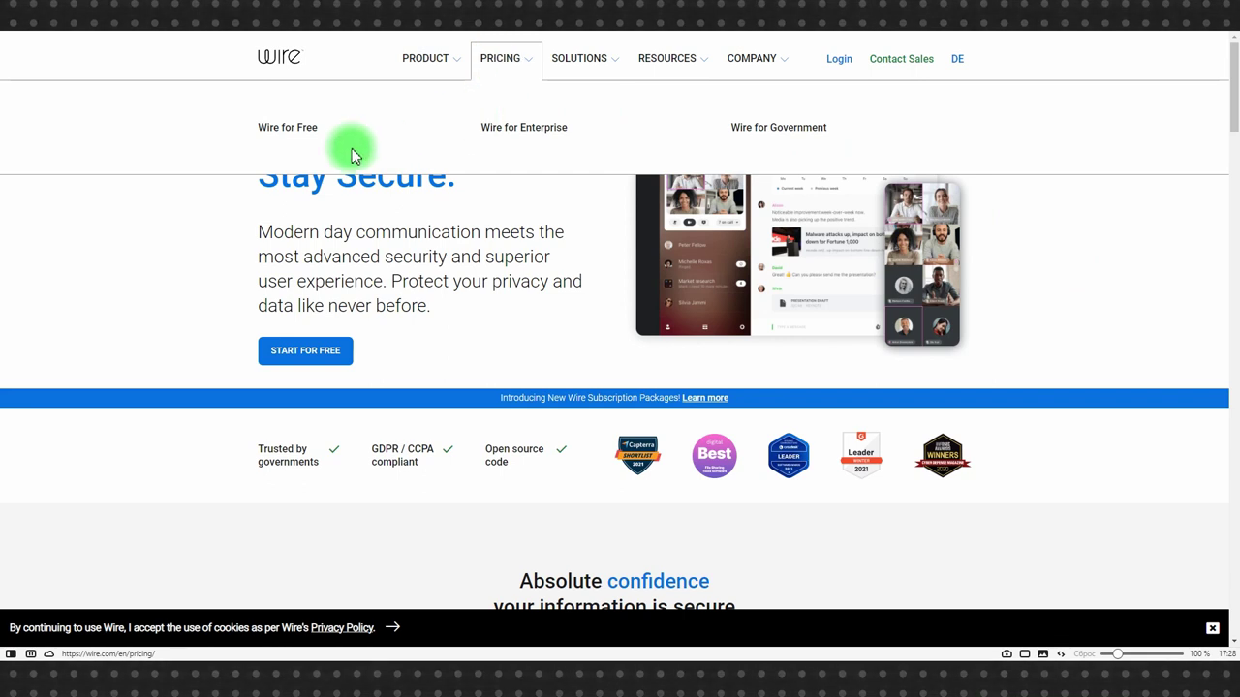
# Start a Wire Basic sign-up from the pricing page and submit the saved e-mail address.
pyautogui.click(291, 129)
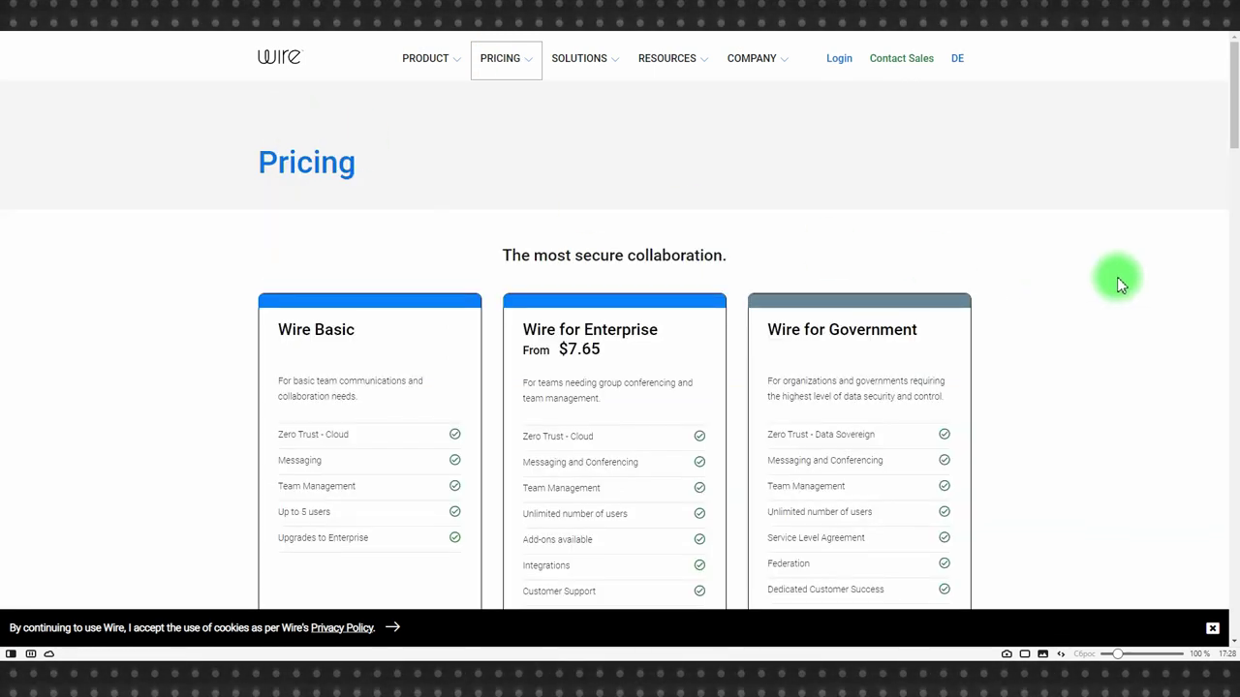
pyautogui.scroll(-2, 1118, 279)
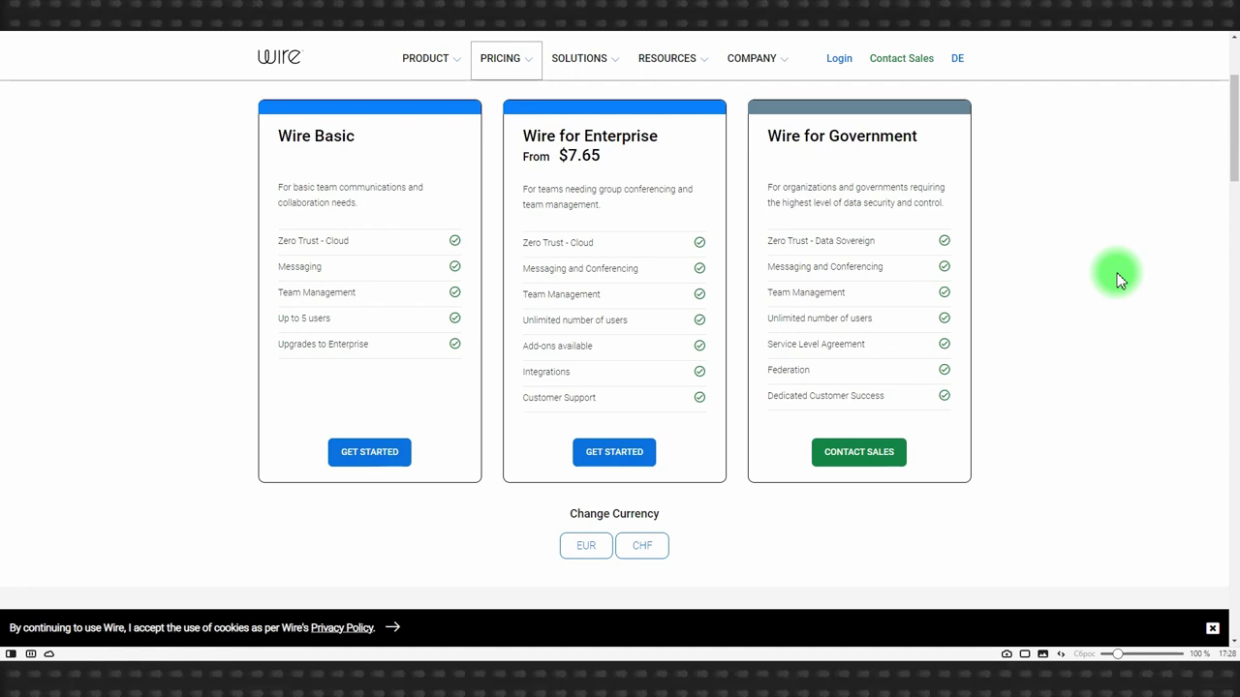
pyautogui.click(368, 457)
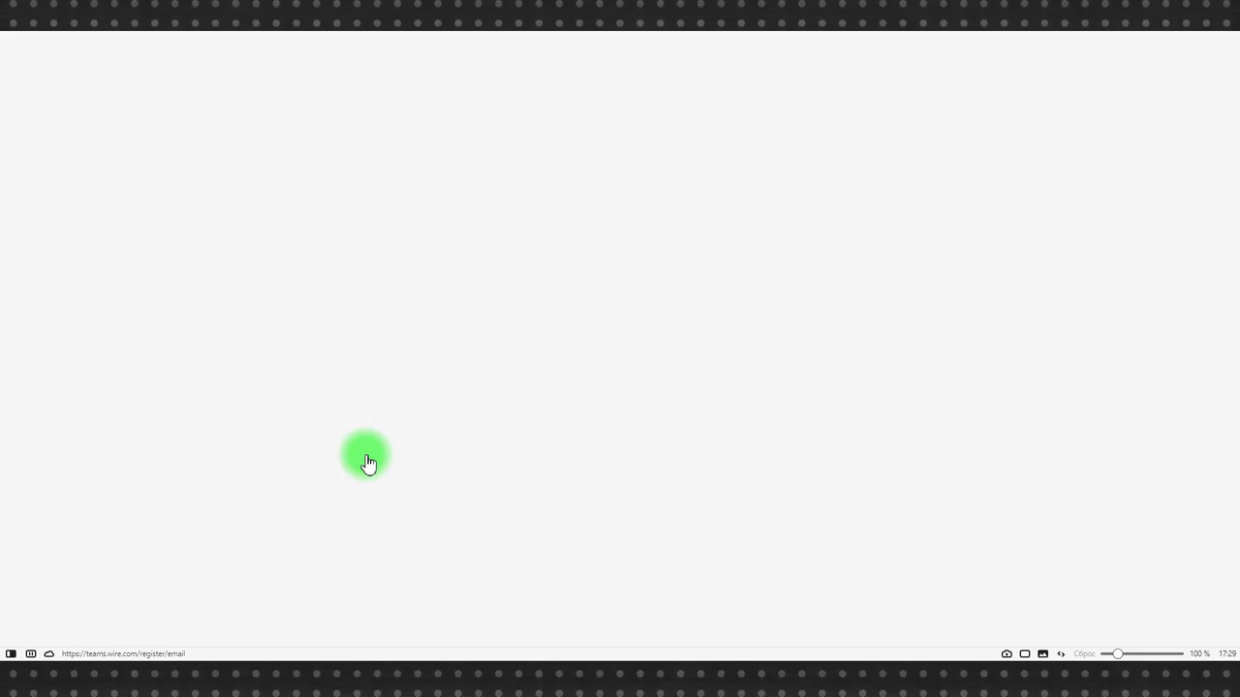
pyautogui.click(642, 266)
pyautogui.click(663, 303)
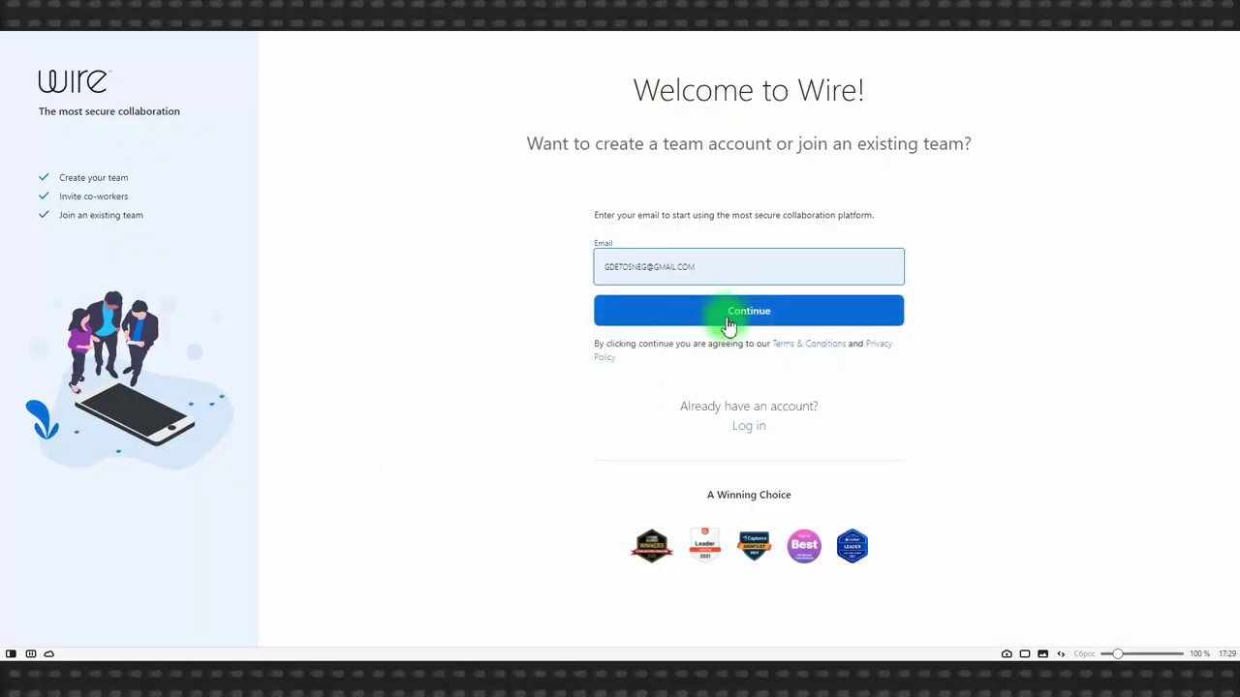
pyautogui.click(729, 315)
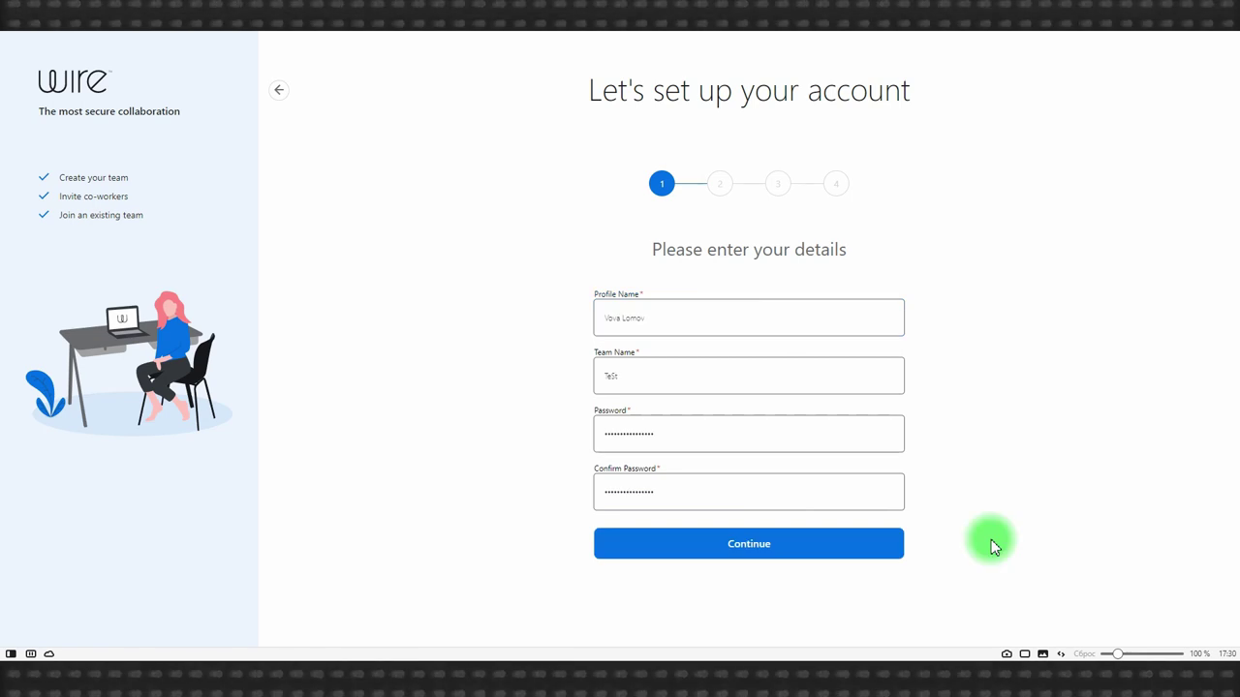
# Submit account and company details, paste the emailed verification code, and skip inviting members.
pyautogui.click(767, 552)
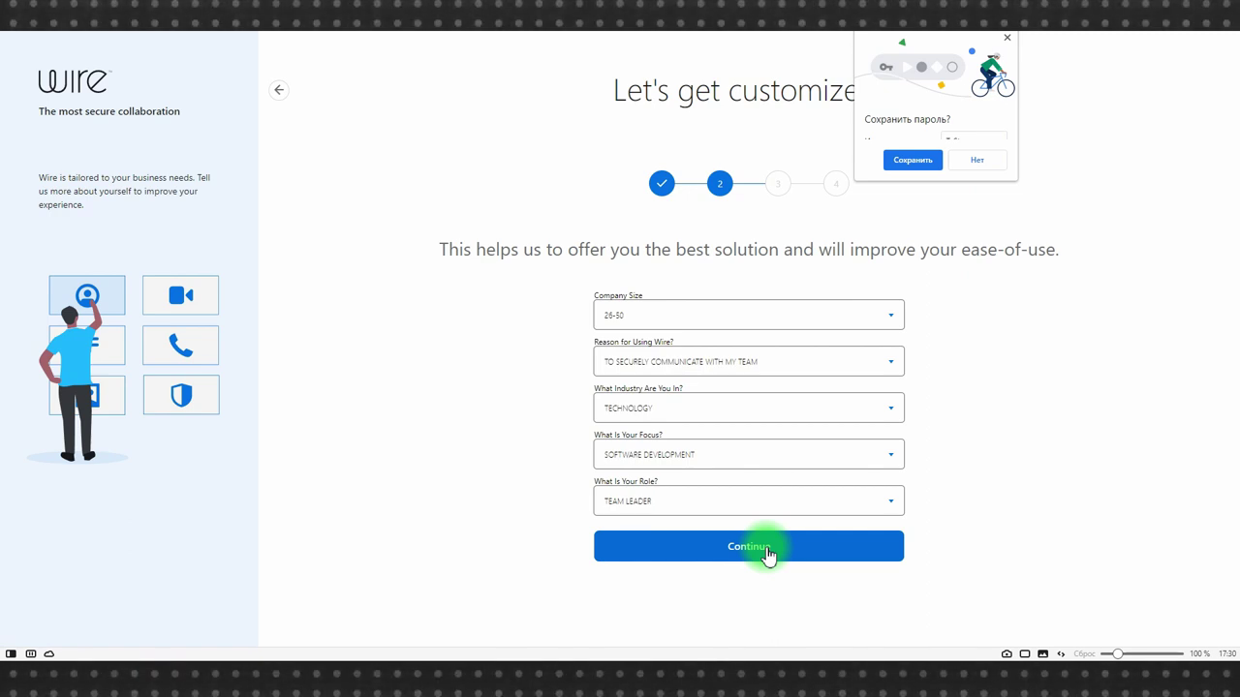
pyautogui.click(760, 550)
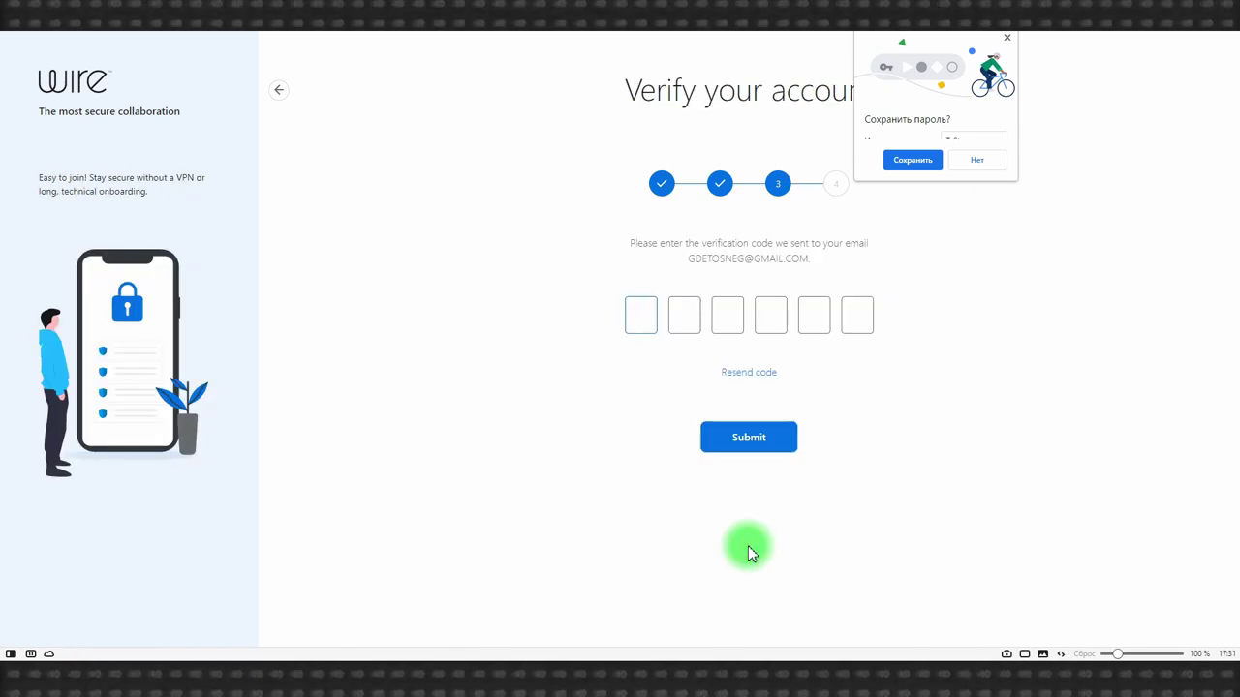
pyautogui.hotkey('ctrl', 'v')
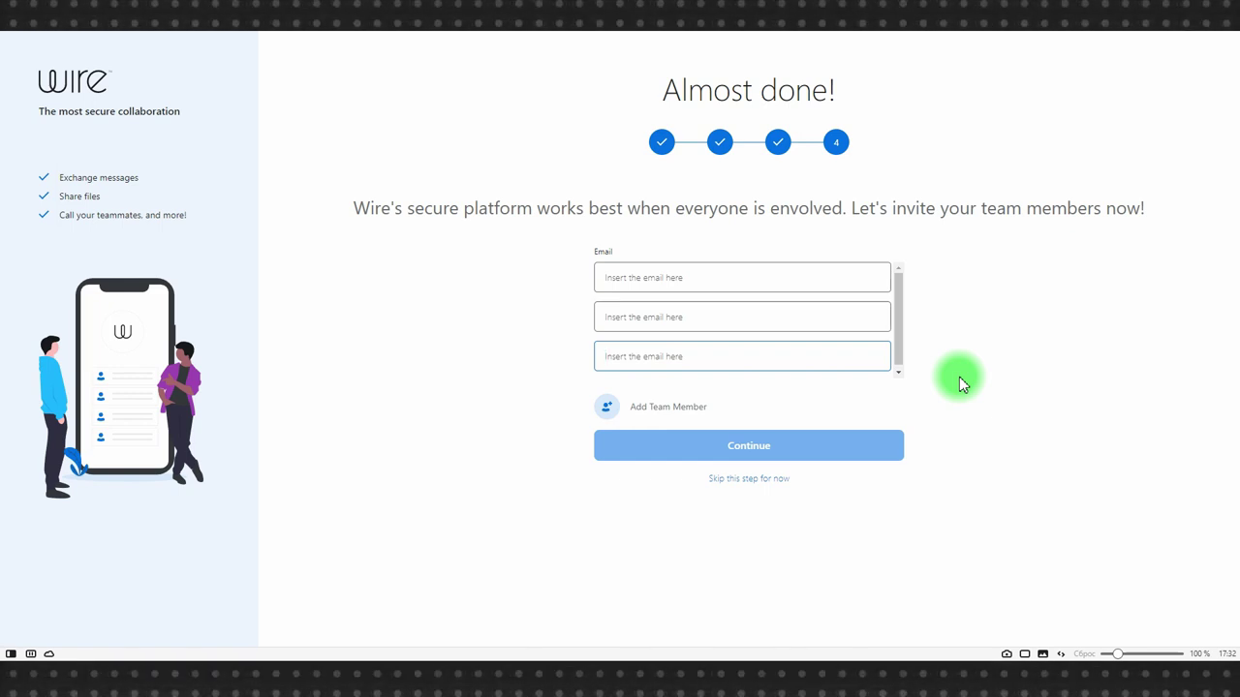
pyautogui.click(754, 480)
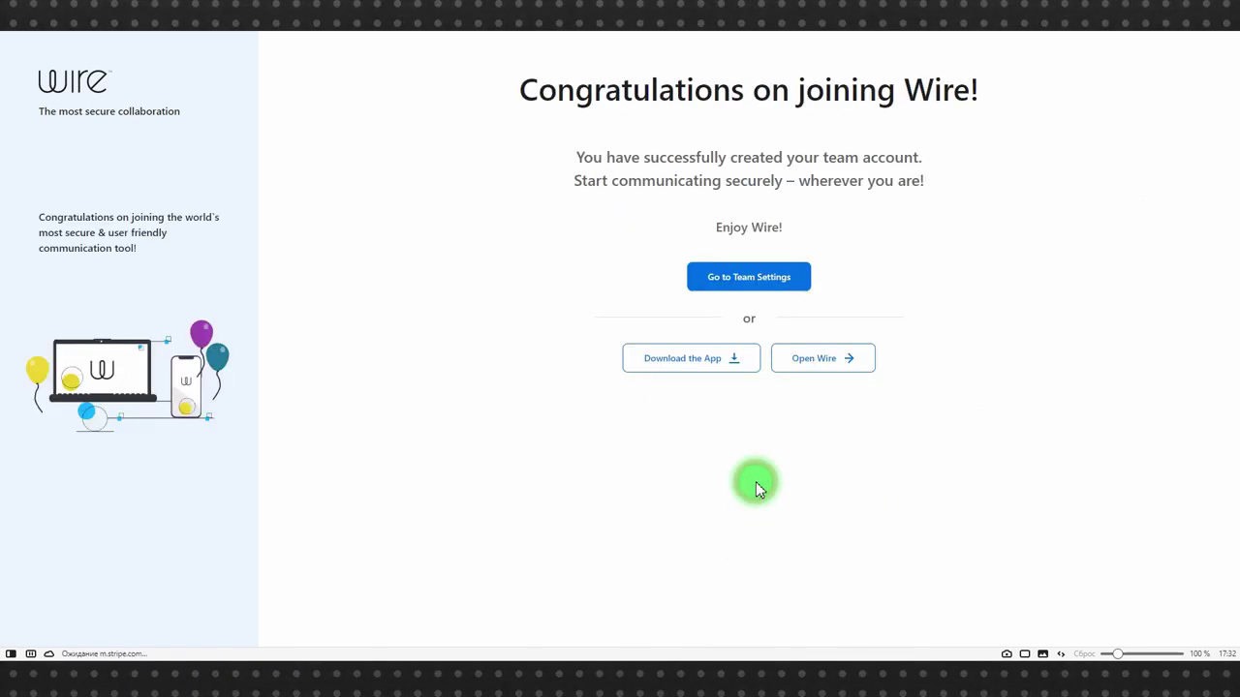
# Open Team Settings, decline email news, and browse the Invitations, People and Customization pages.
pyautogui.click(755, 276)
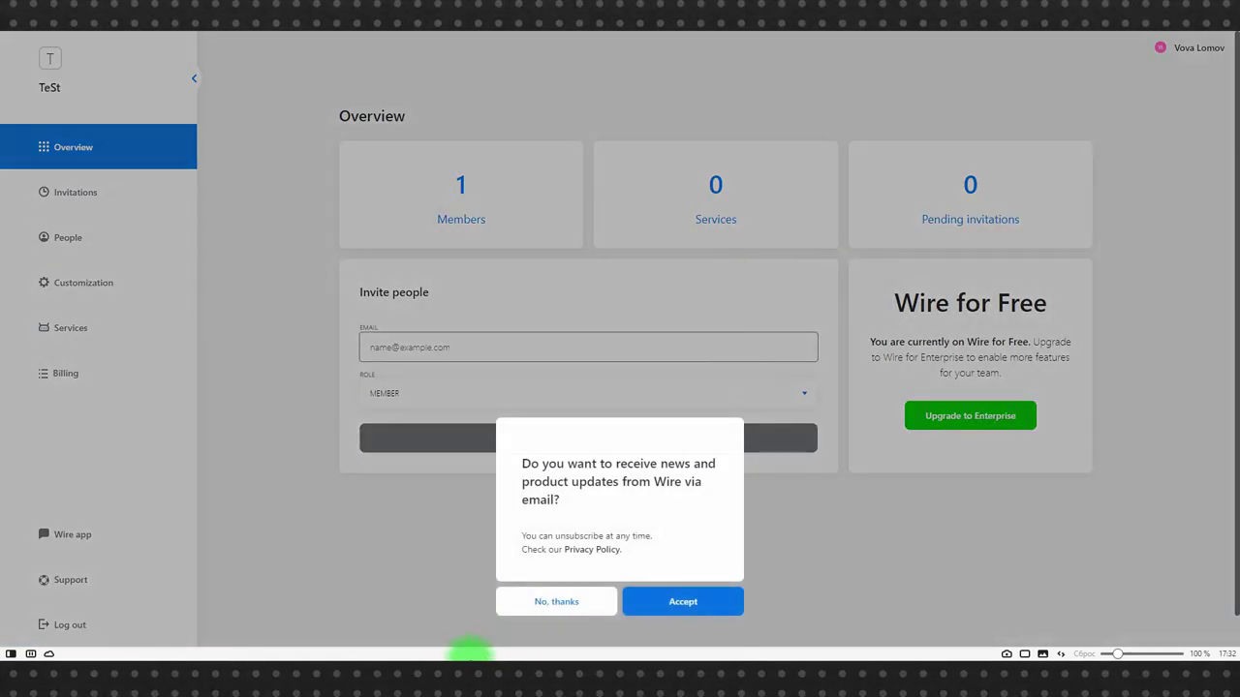
pyautogui.click(529, 605)
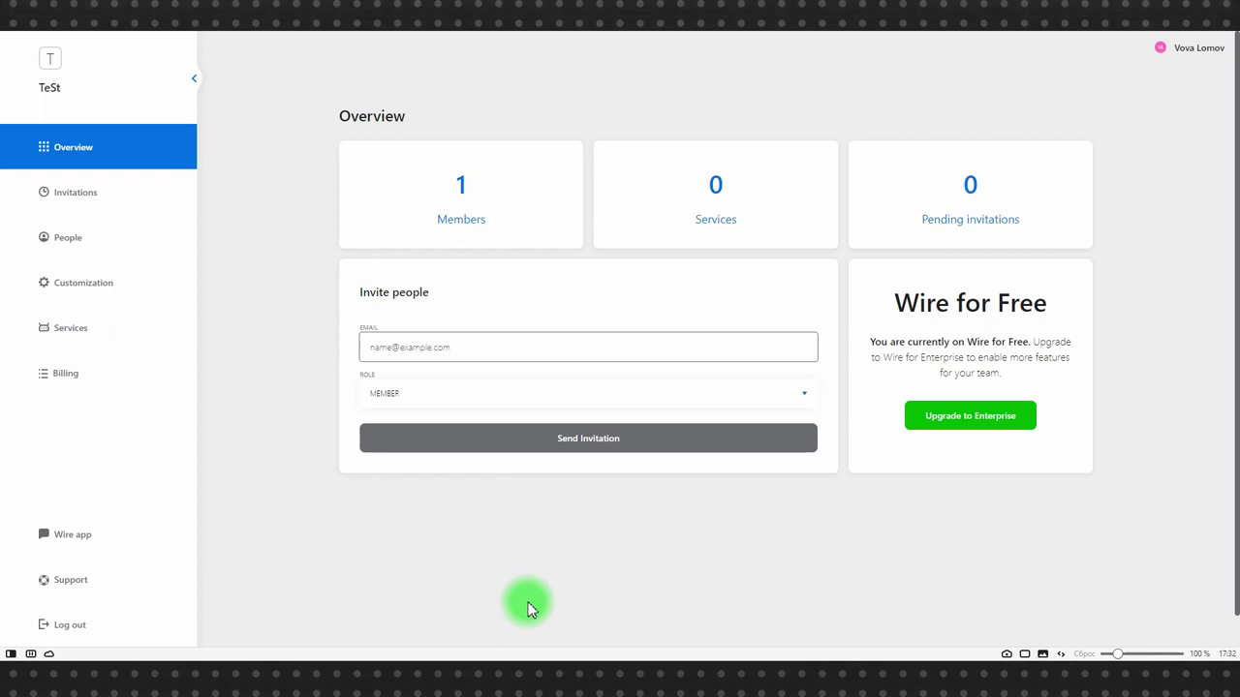
pyautogui.click(78, 198)
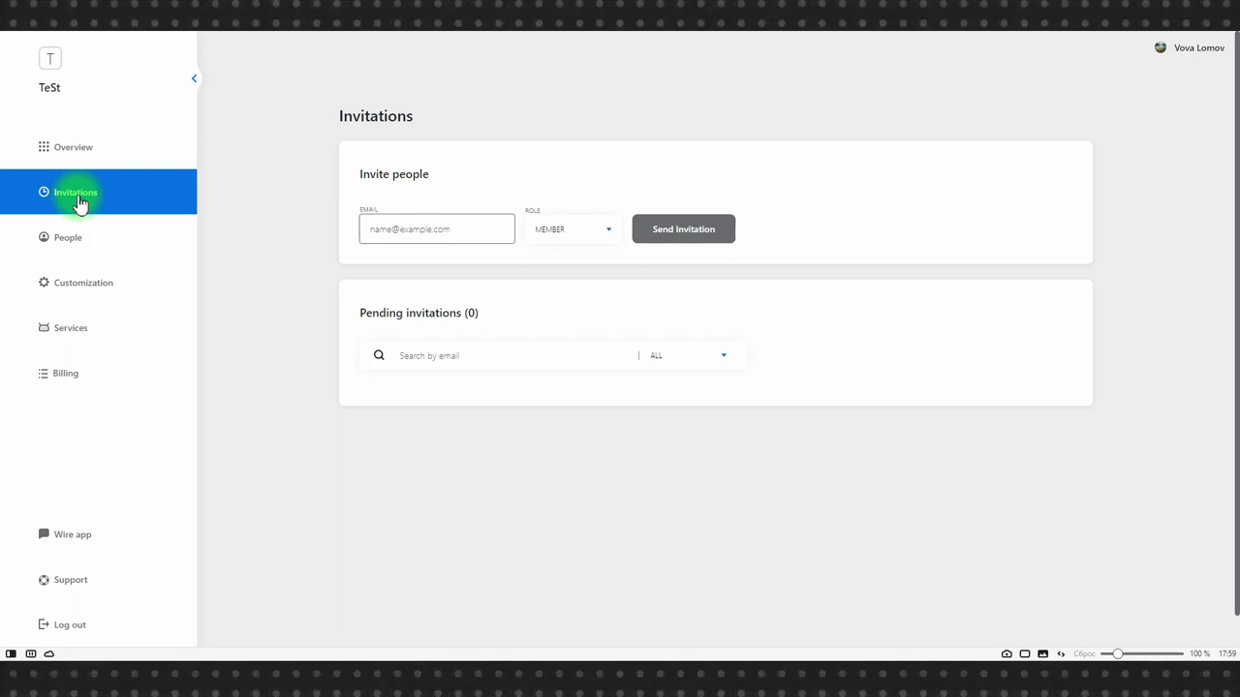
pyautogui.click(70, 241)
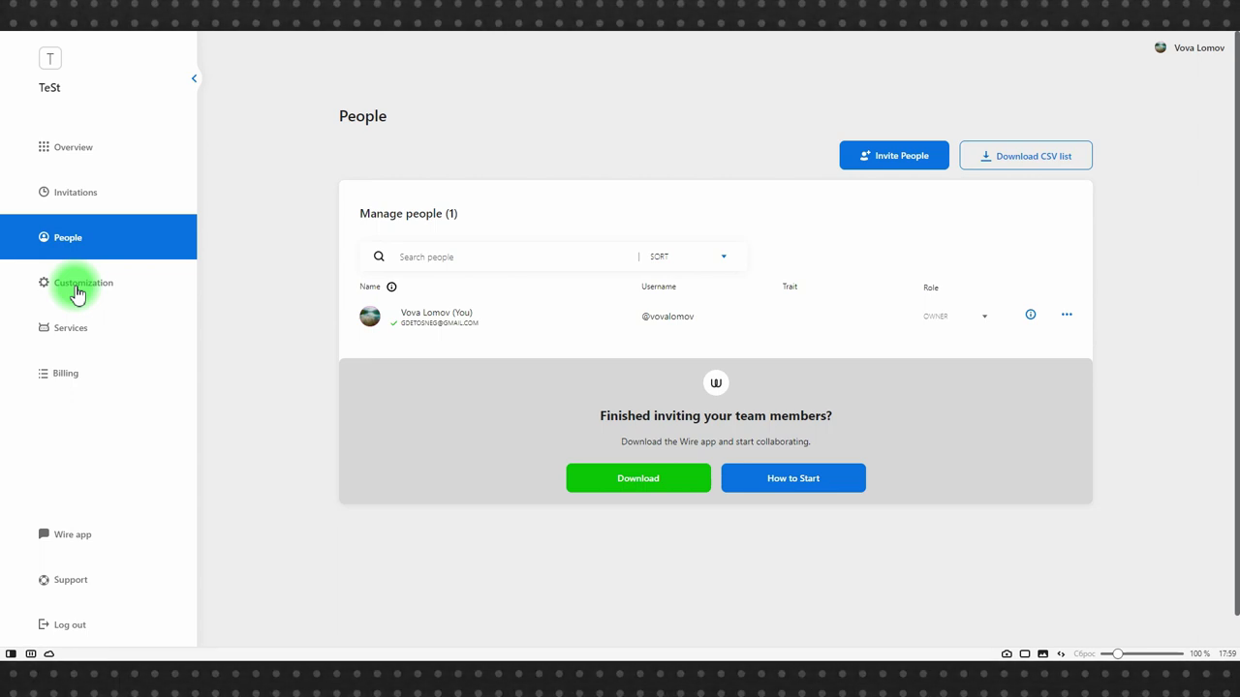
pyautogui.click(77, 294)
pyautogui.scroll(-1, 722, 388)
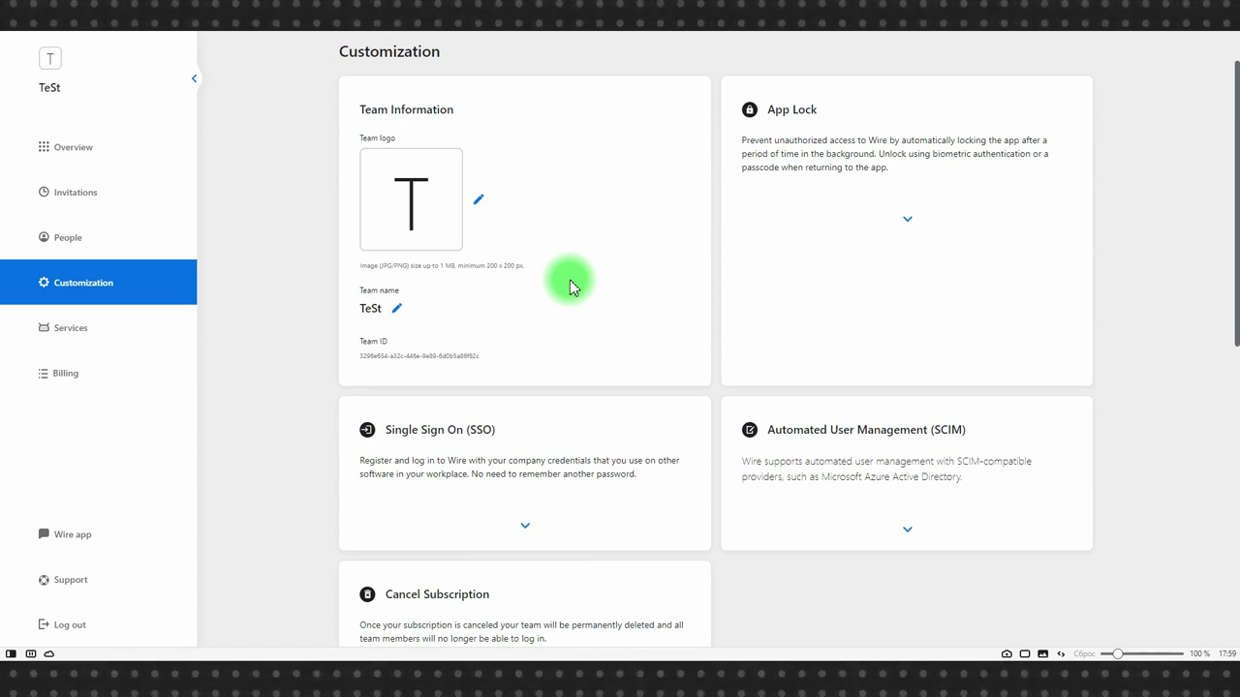
pyautogui.click(54, 189)
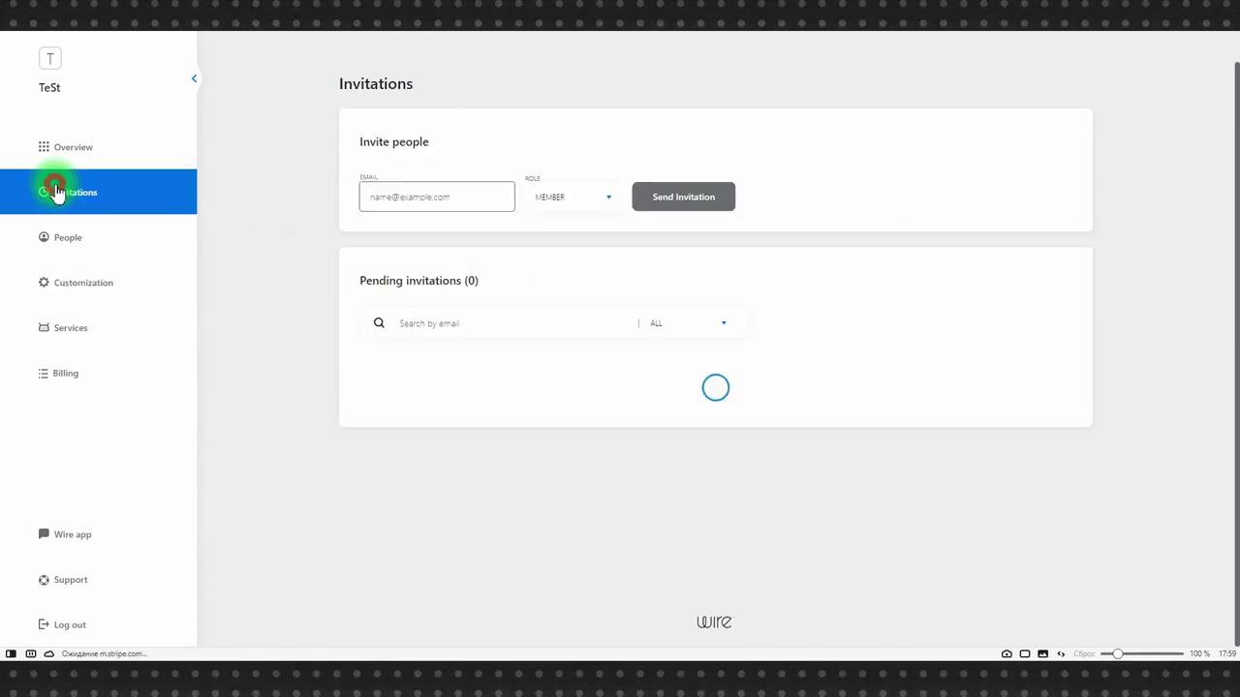
# Send an invitation to the teammate's e-mail address with the Member role.
pyautogui.click(442, 197)
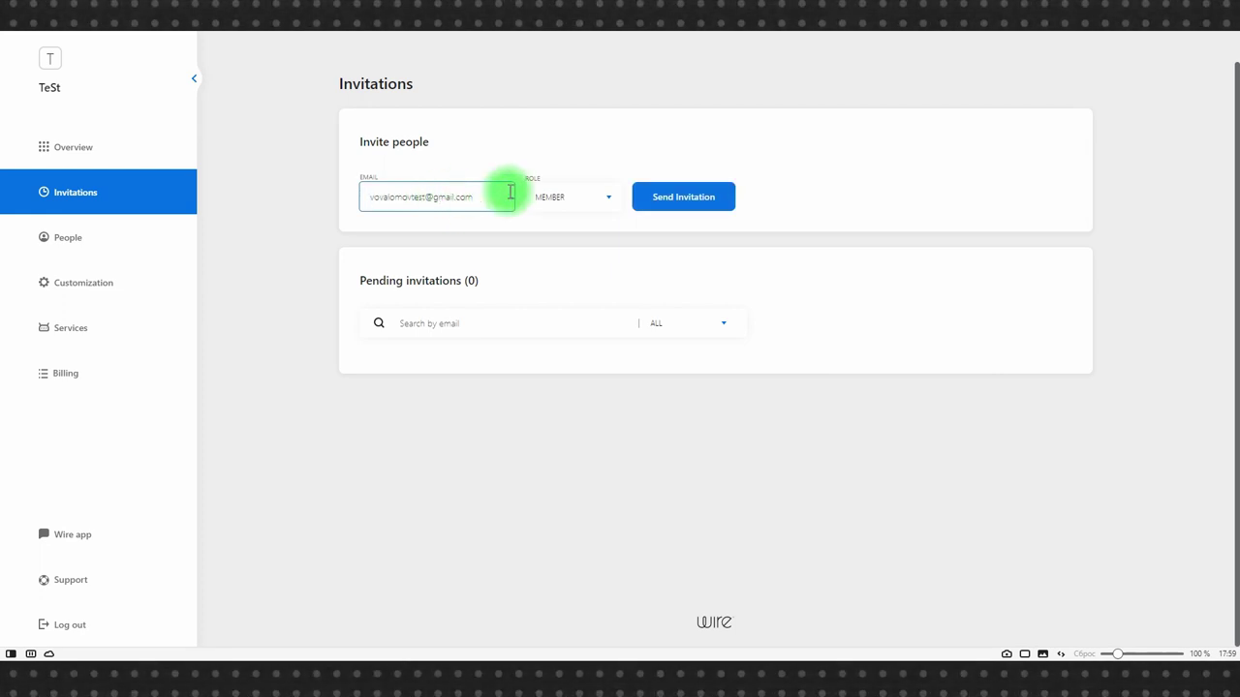
pyautogui.click(574, 199)
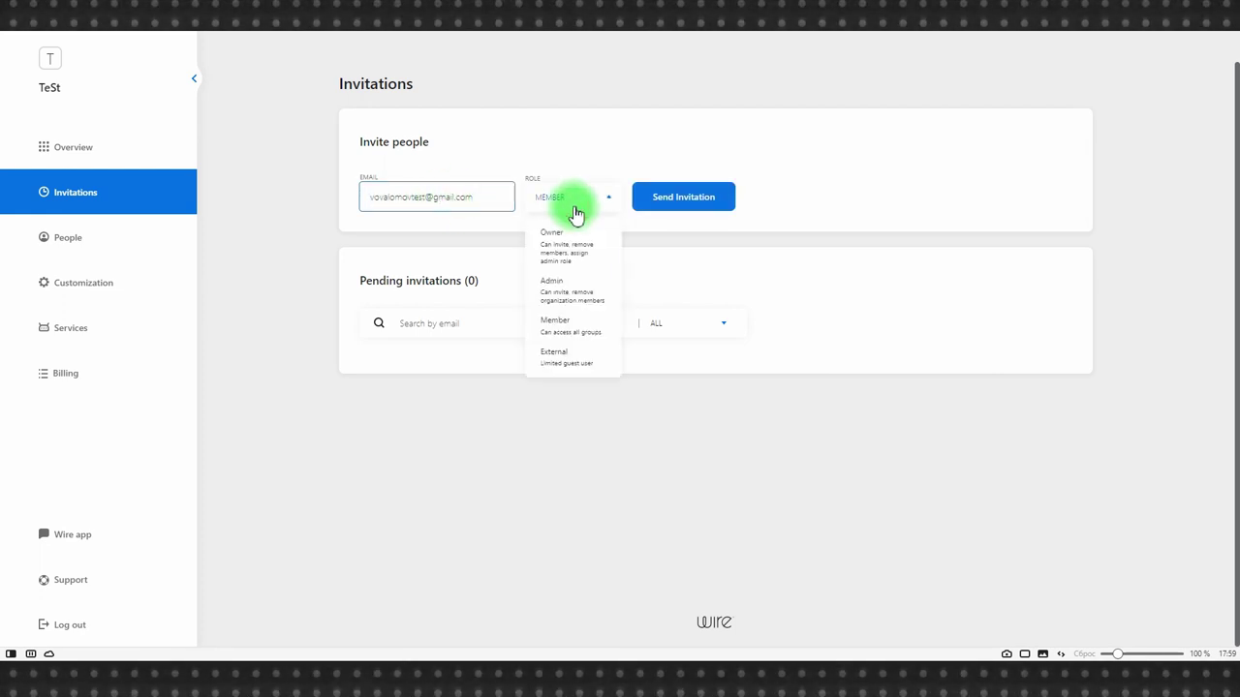
pyautogui.click(560, 327)
pyautogui.click(667, 197)
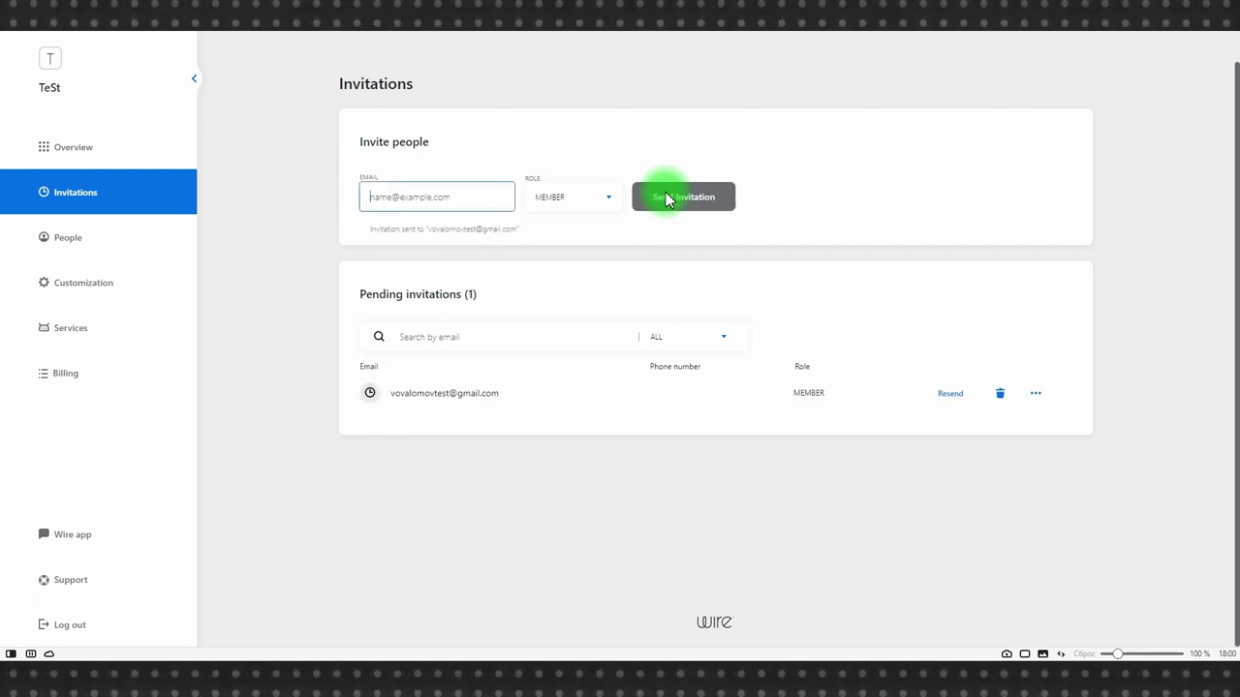
# Confirm the People list shows the new Member, then launch the Wire web app.
pyautogui.click(79, 240)
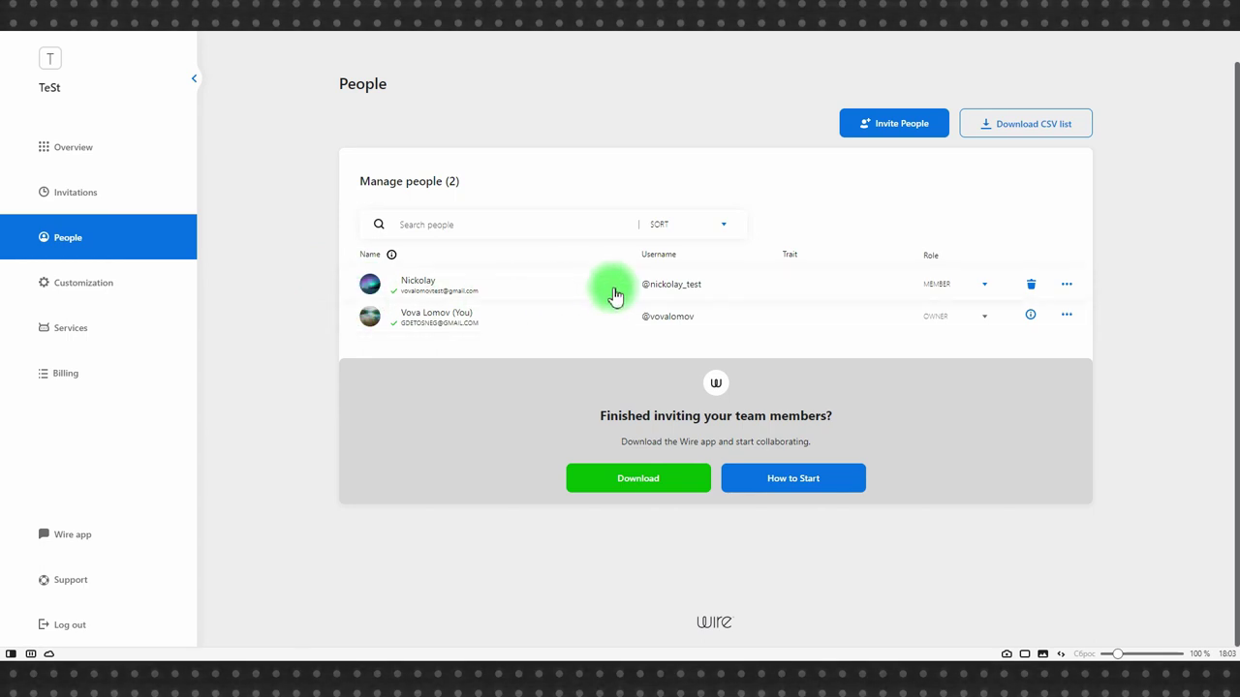
pyautogui.click(946, 293)
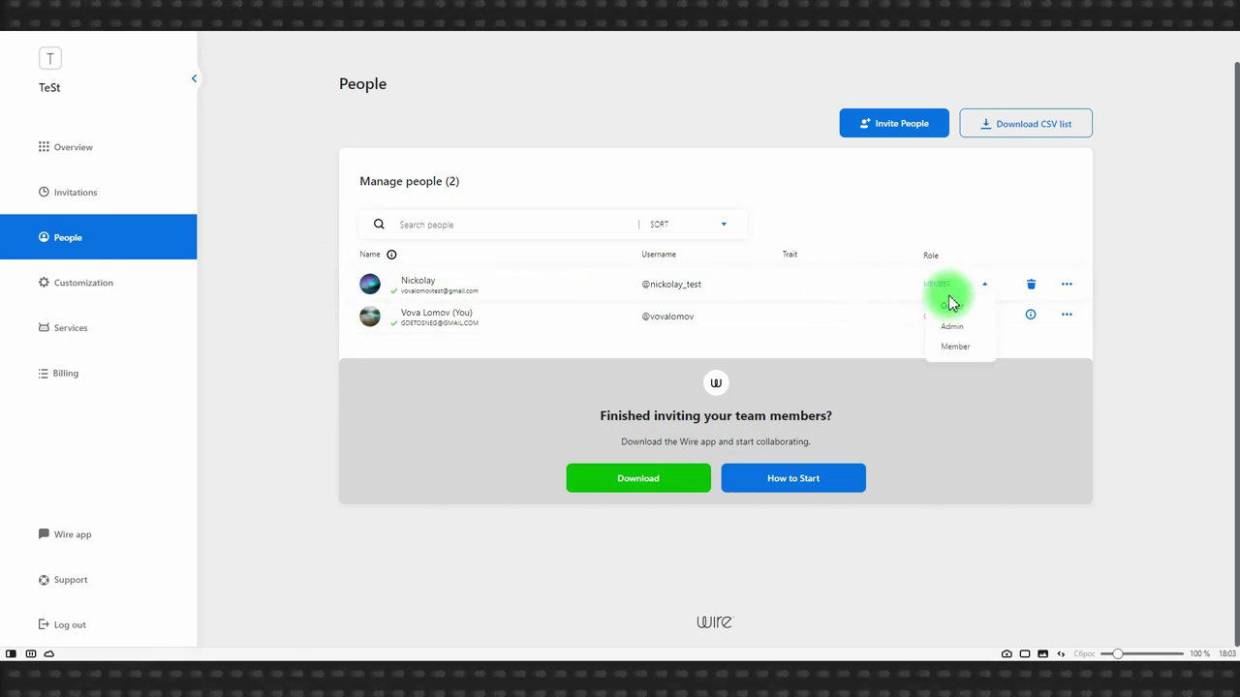
pyautogui.click(1036, 227)
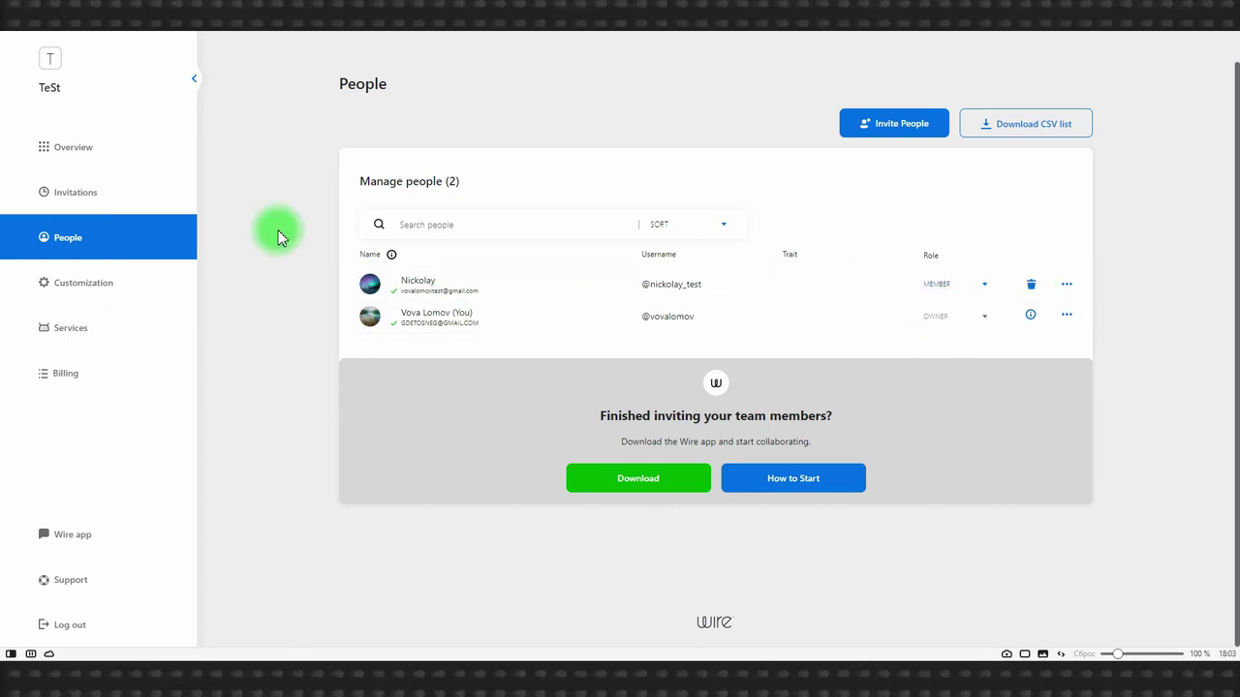
pyautogui.click(75, 538)
# Log in to the Wire web app and dismiss the device and read-receipts notices.
pyautogui.click(581, 361)
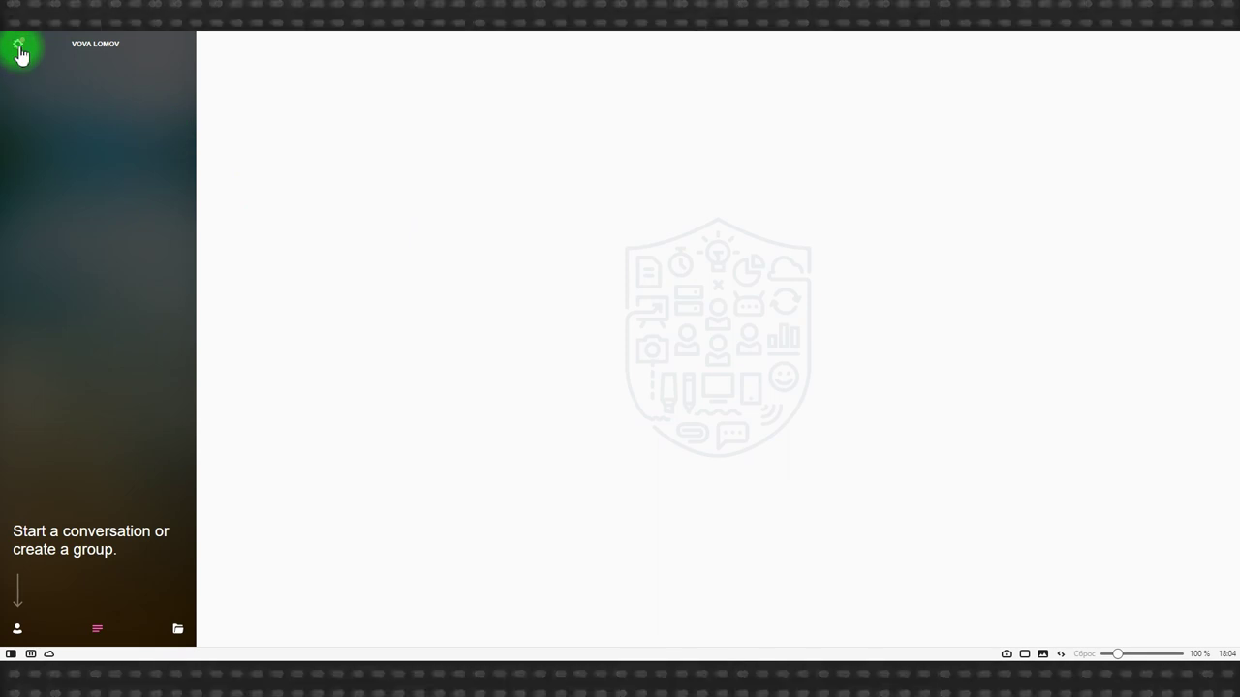
pyautogui.click(20, 54)
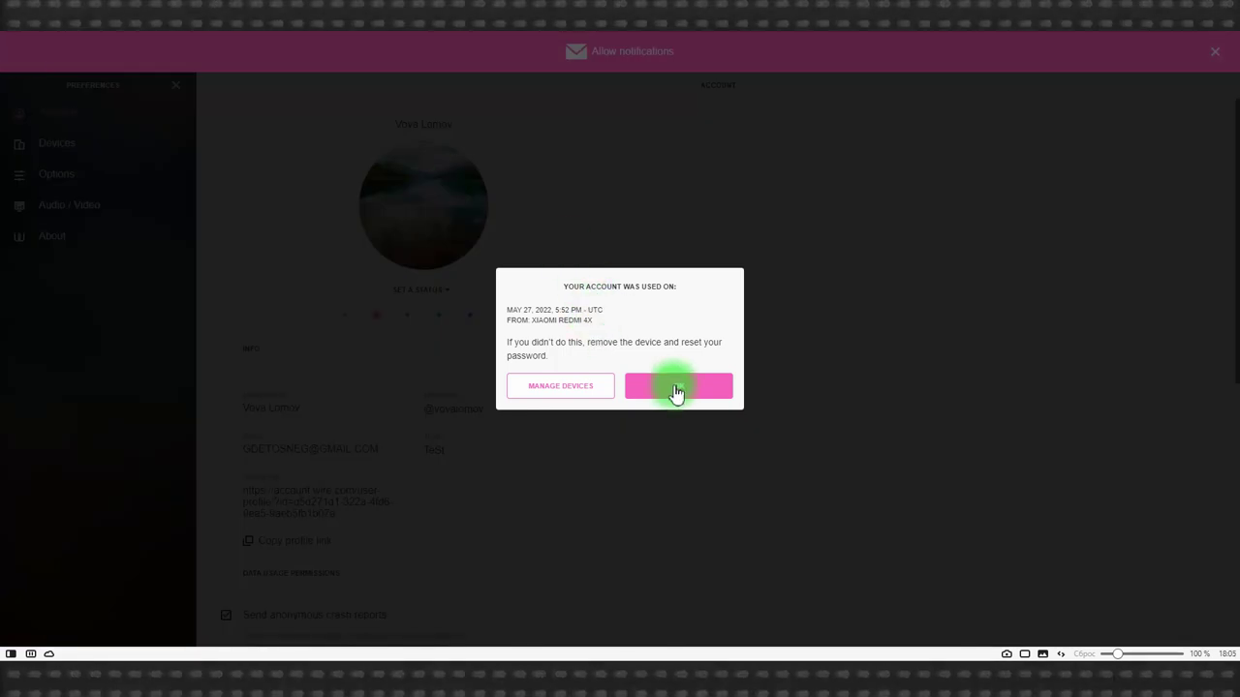
pyautogui.click(666, 369)
pyautogui.click(676, 364)
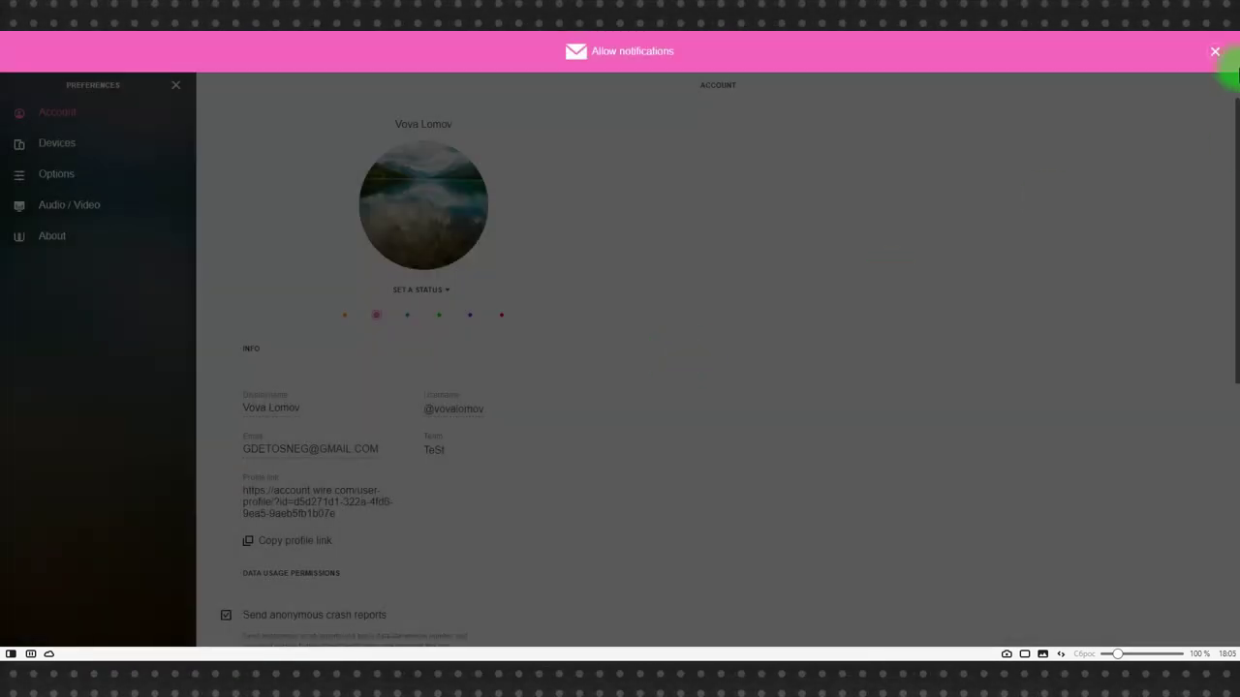
pyautogui.click(1214, 51)
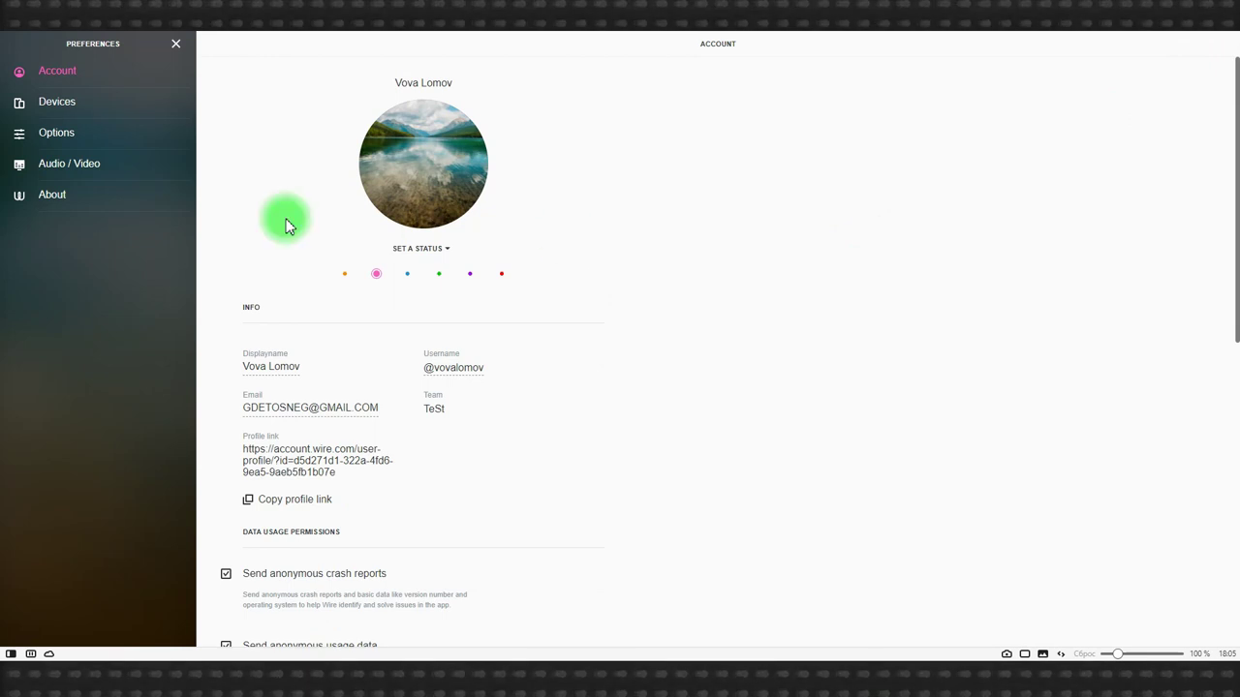
# Mark the Xiaomi Redmi 4X device as verified and close Preferences.
pyautogui.click(70, 107)
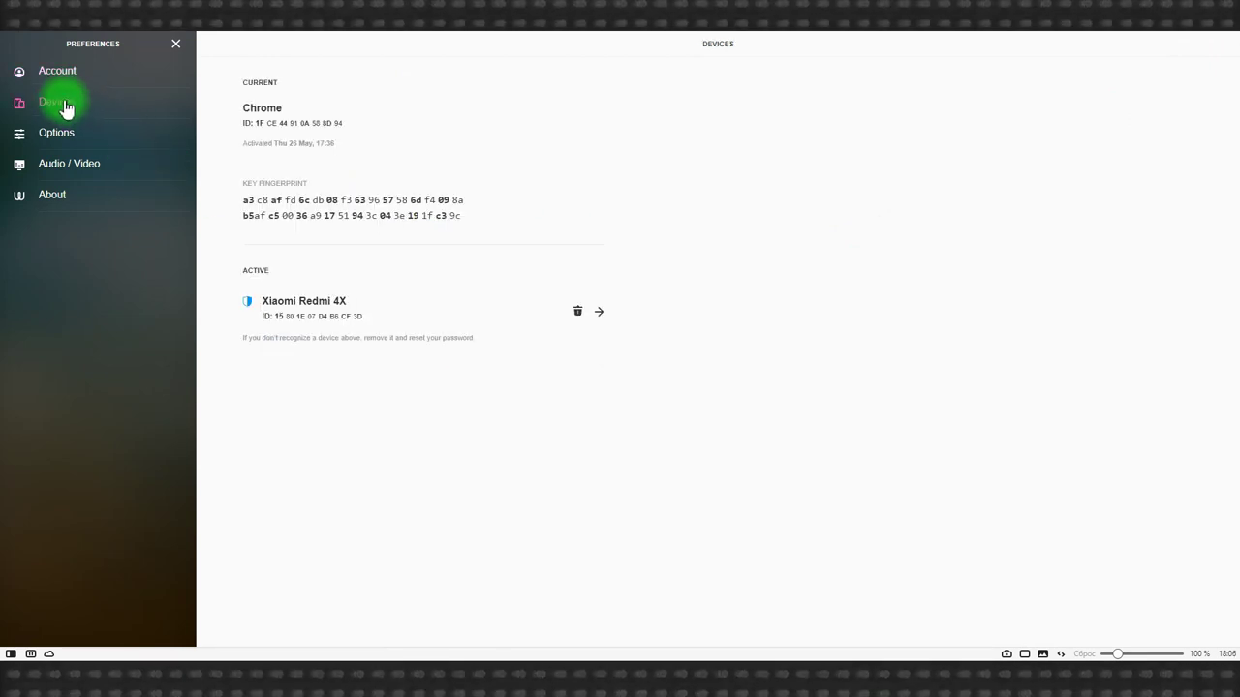
pyautogui.click(600, 312)
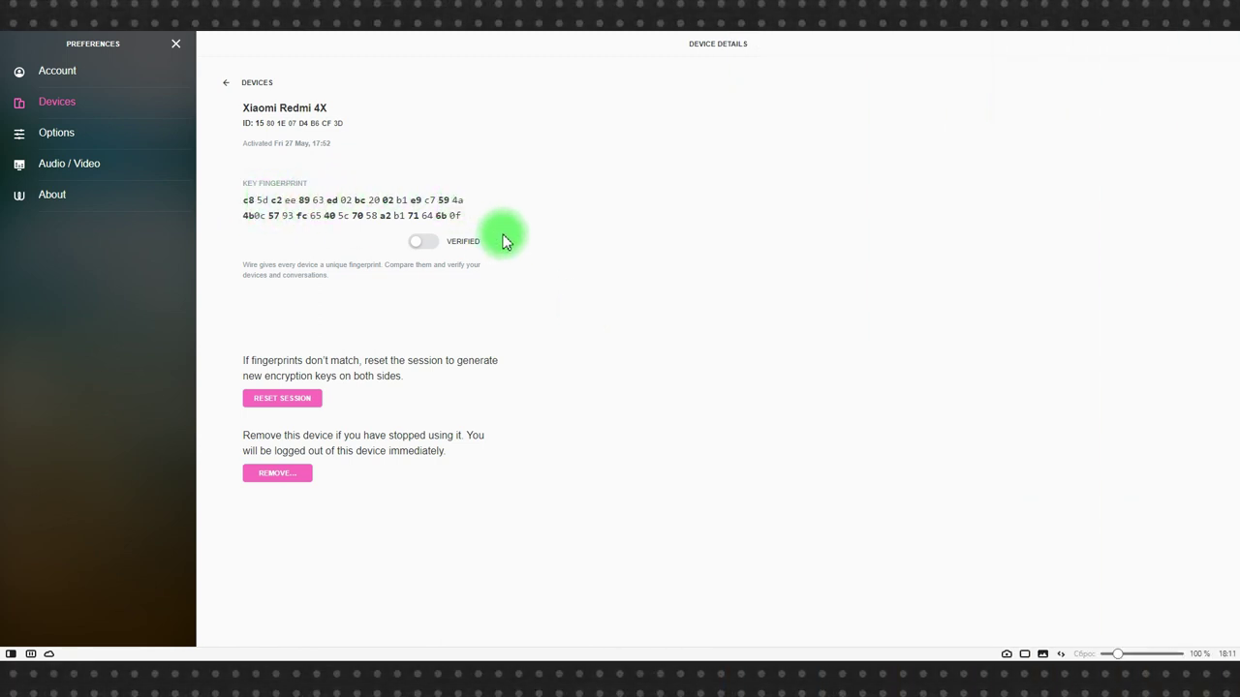
pyautogui.click(429, 243)
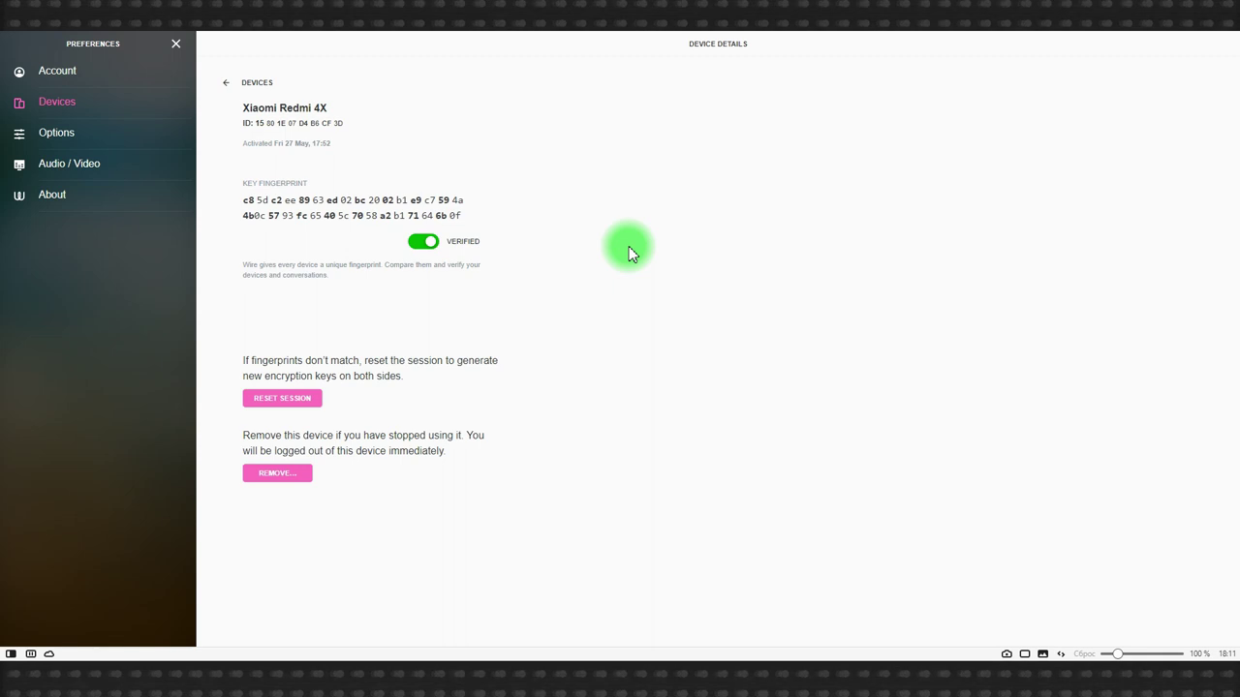
pyautogui.click(232, 85)
pyautogui.click(174, 45)
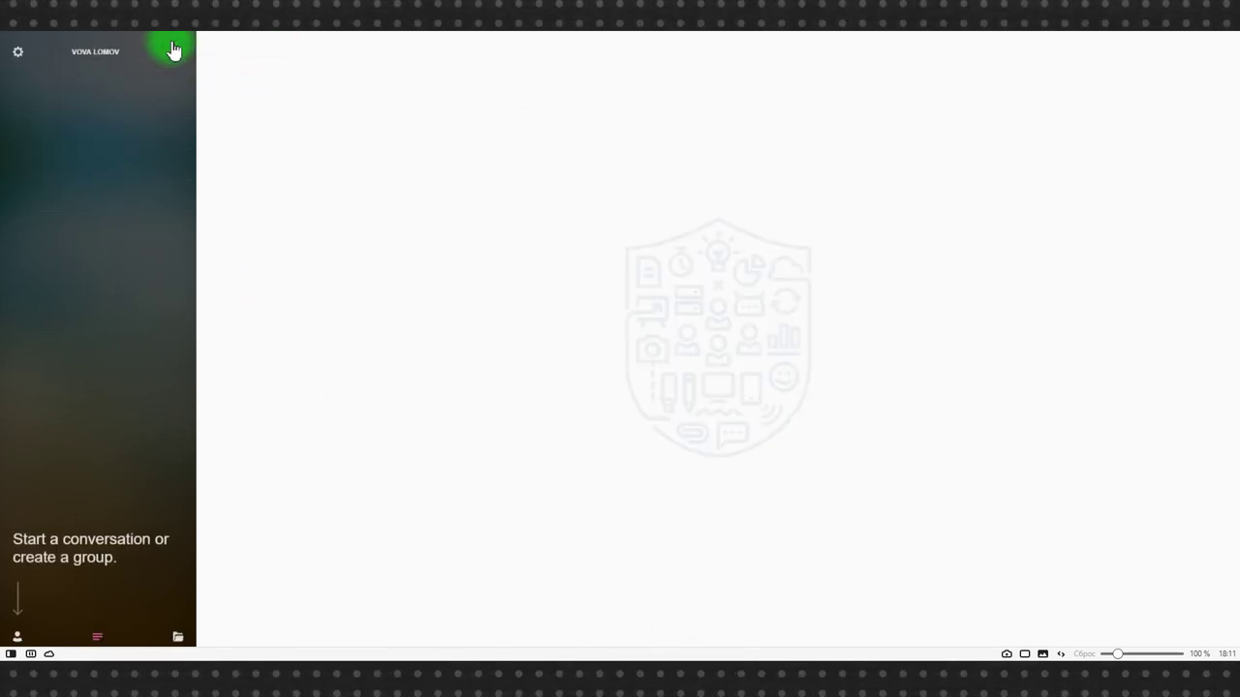
# Open a chat with the contact, send 'Привет!', and draw a pink zigzag sketch.
pyautogui.click(18, 636)
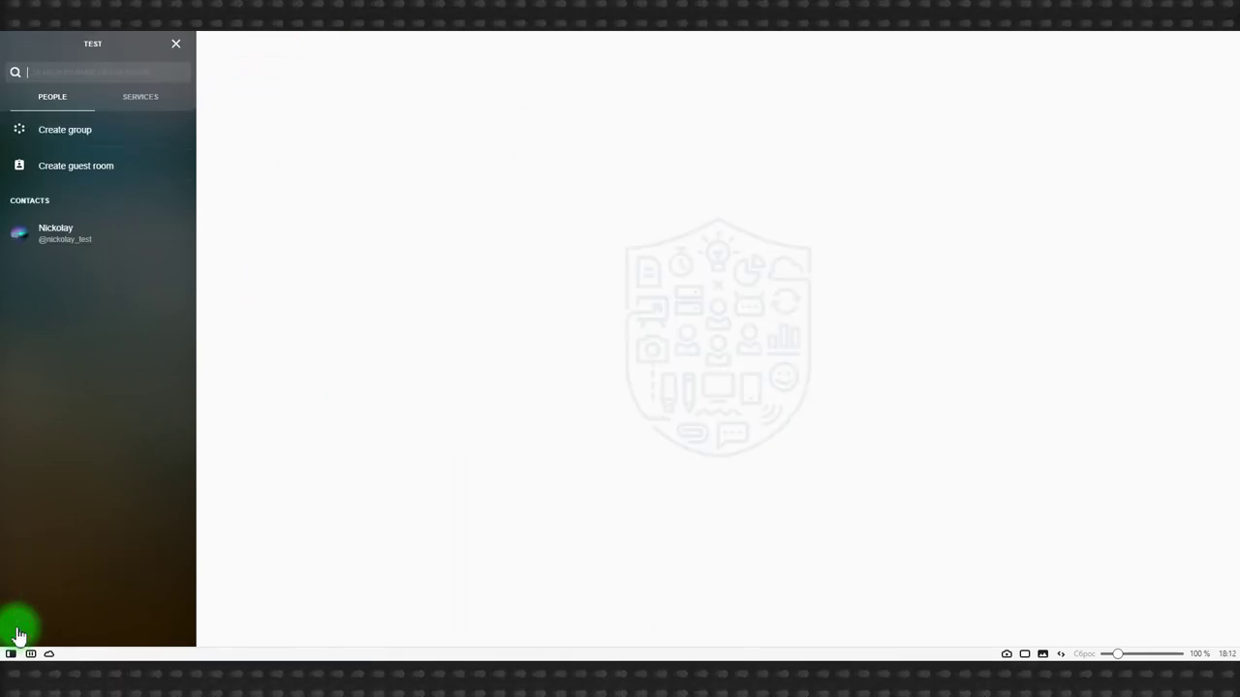
pyautogui.click(58, 233)
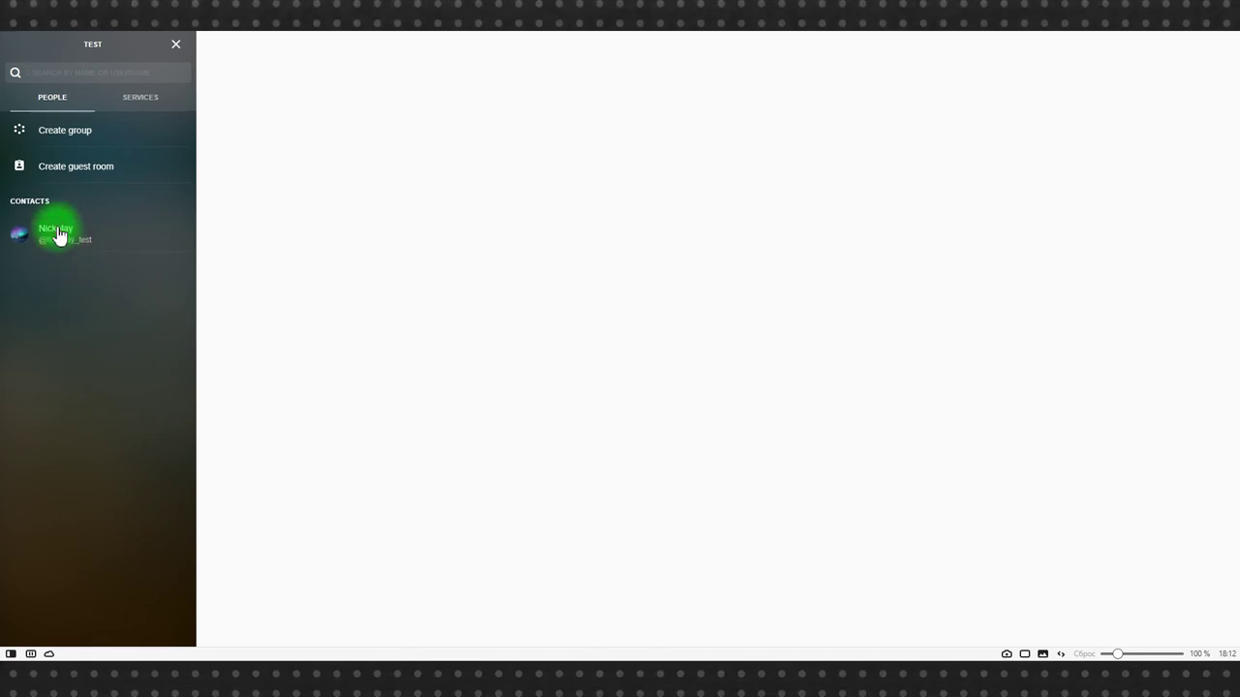
pyautogui.write('Привет!')
pyautogui.press('Return')
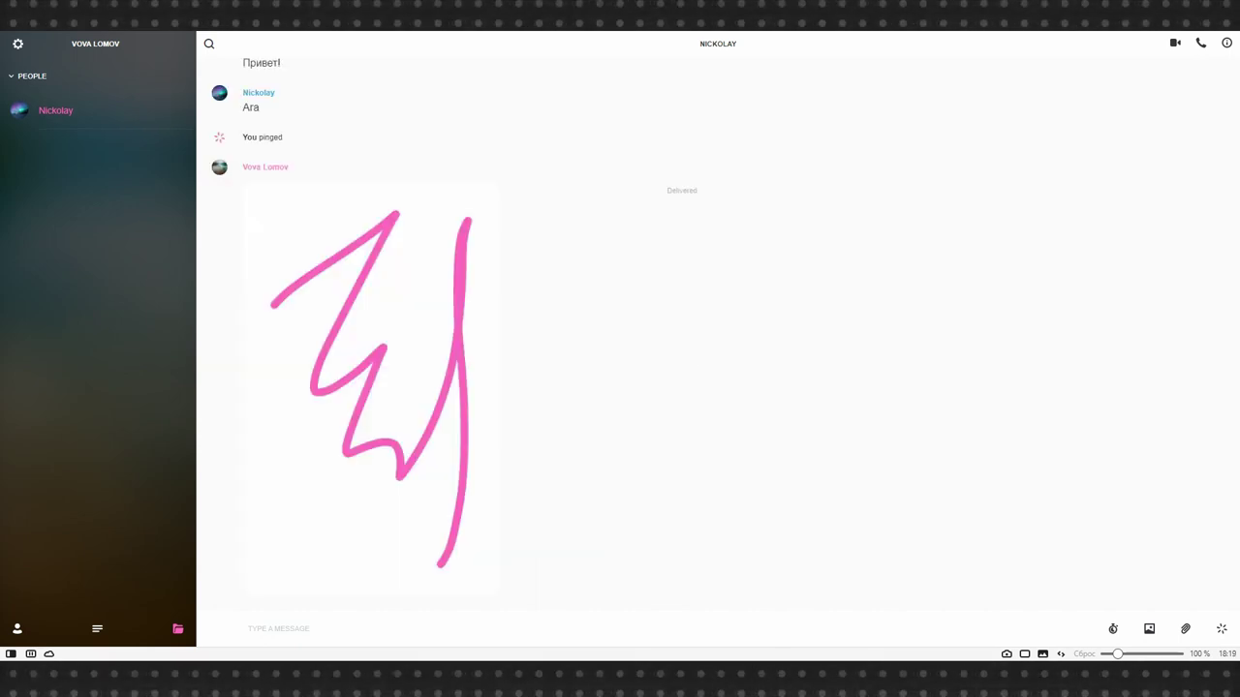
pyautogui.click(944, 377)
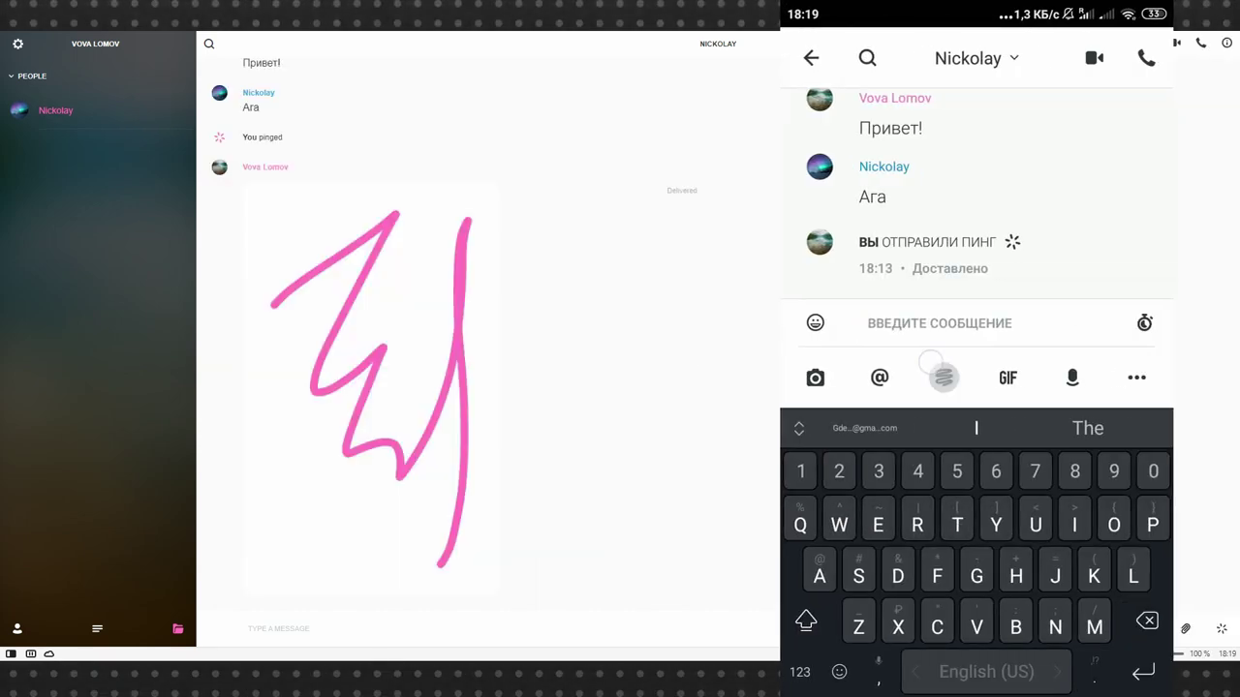
pyautogui.moveTo(852, 339)
pyautogui.mouseDown()
pyautogui.moveTo(929, 384)
pyautogui.moveTo(1013, 291)
pyautogui.moveTo(989, 553)
pyautogui.mouseUp()
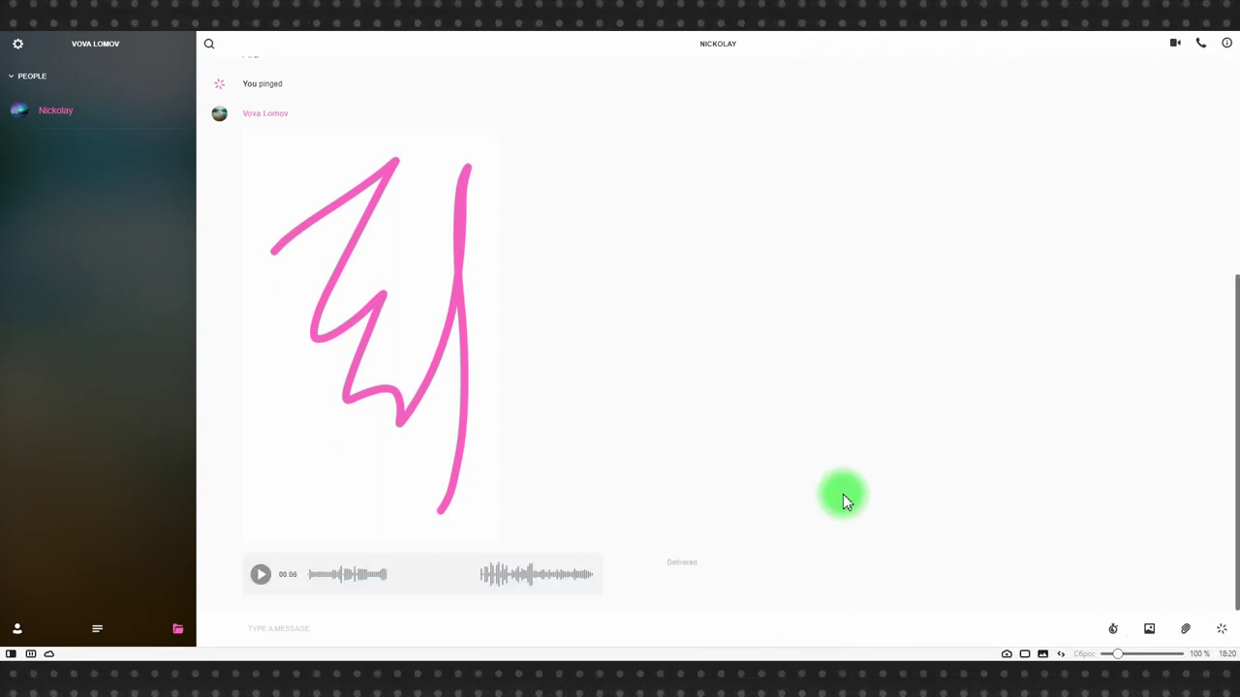
# Delete the voice message for me, the pink sketch for everyone, and the 'Ага' reply for me.
pyautogui.click(614, 565)
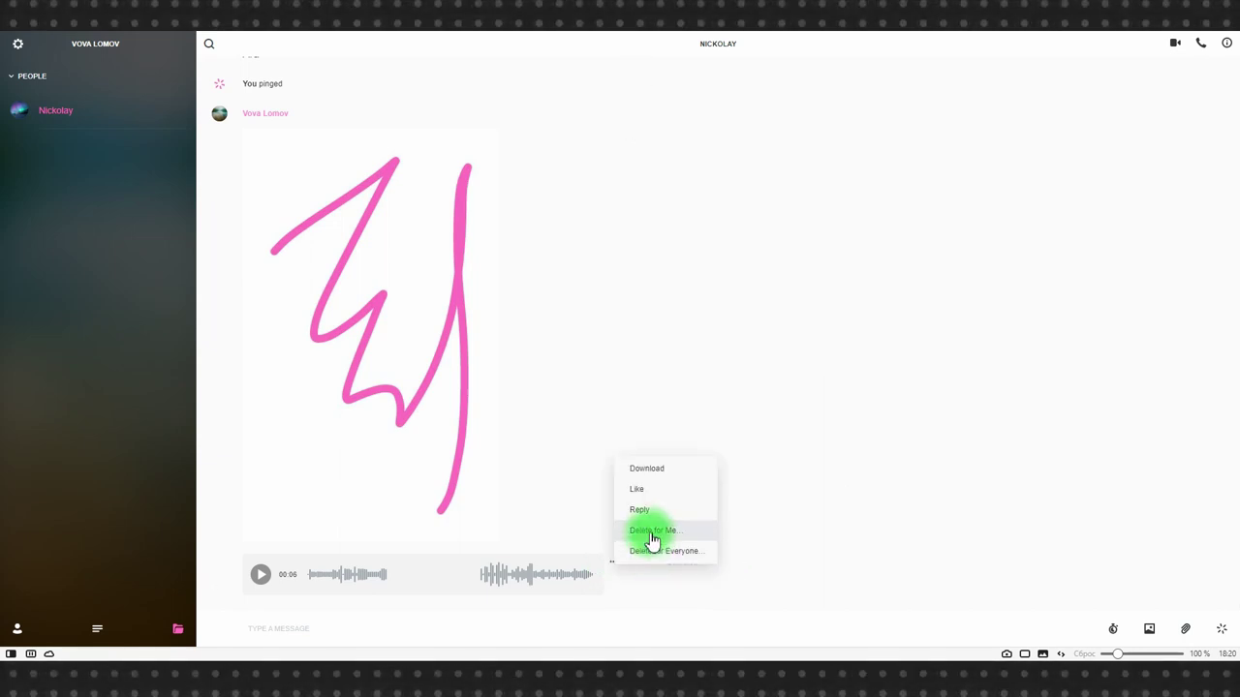
pyautogui.click(652, 534)
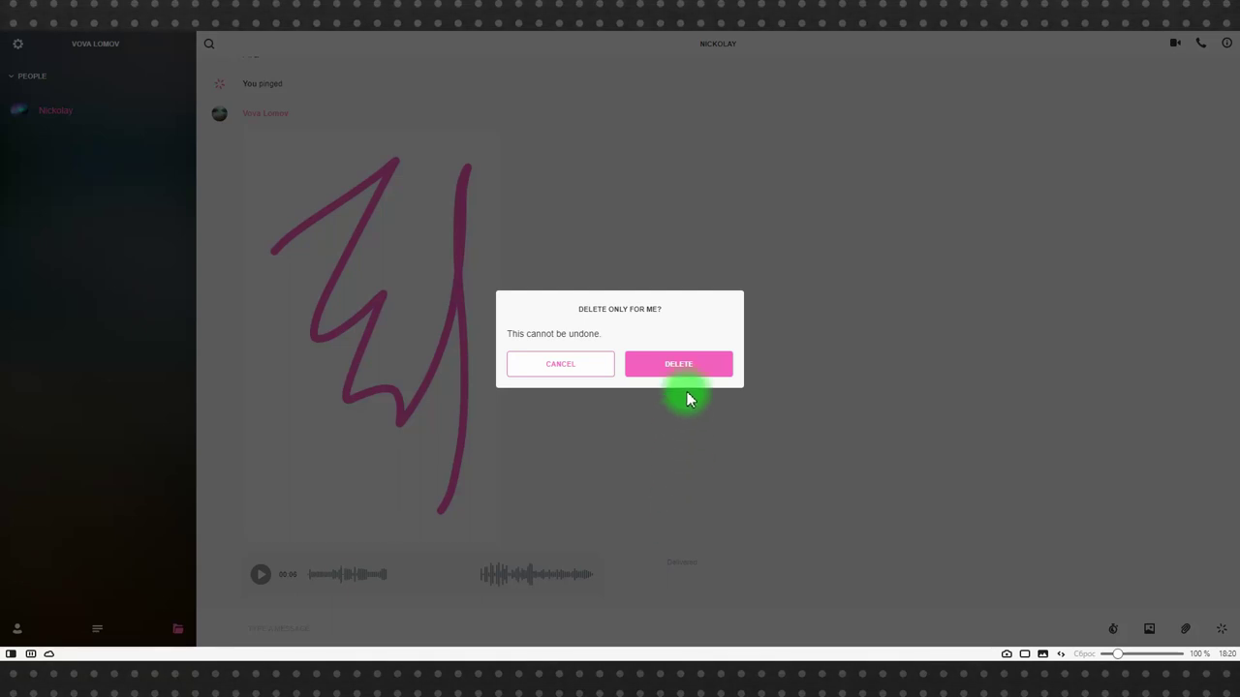
pyautogui.click(684, 362)
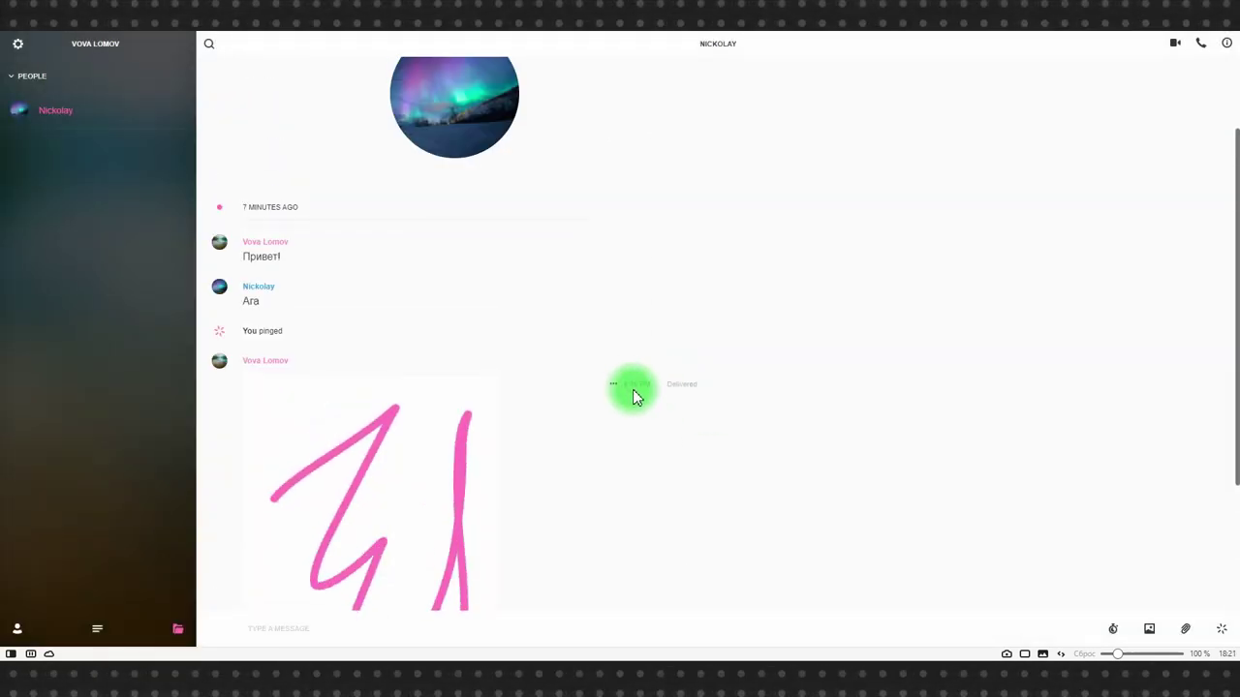
pyautogui.click(617, 386)
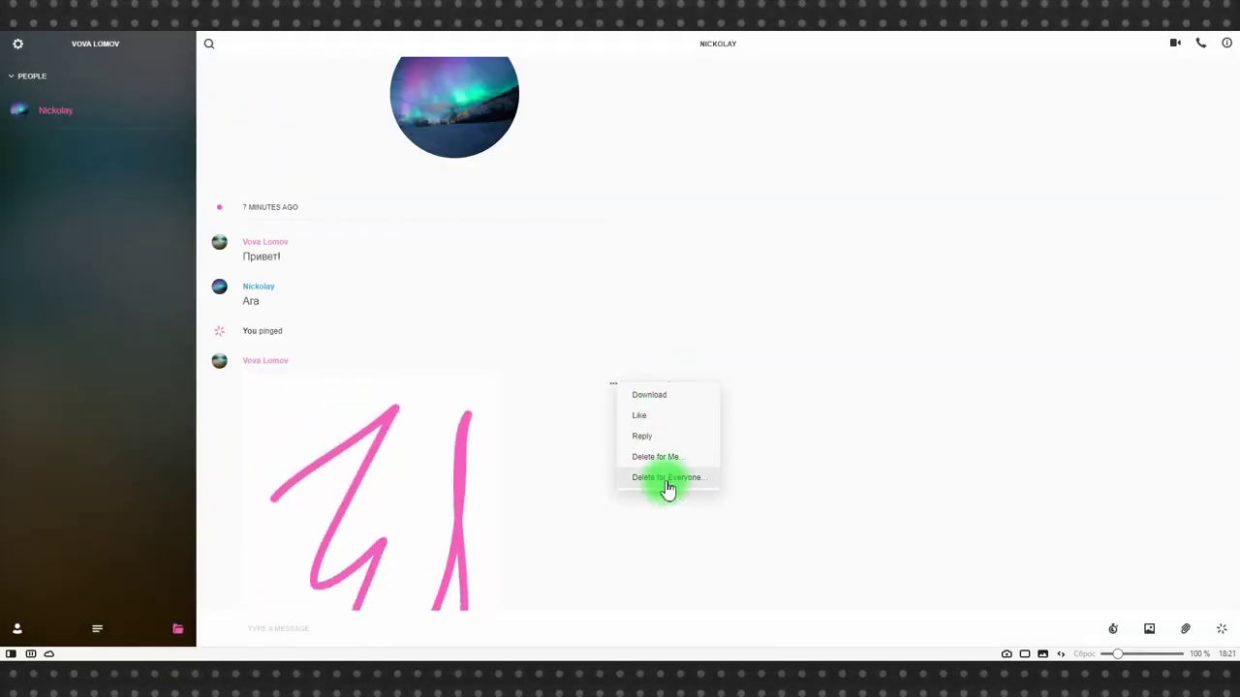
pyautogui.click(667, 478)
pyautogui.click(683, 369)
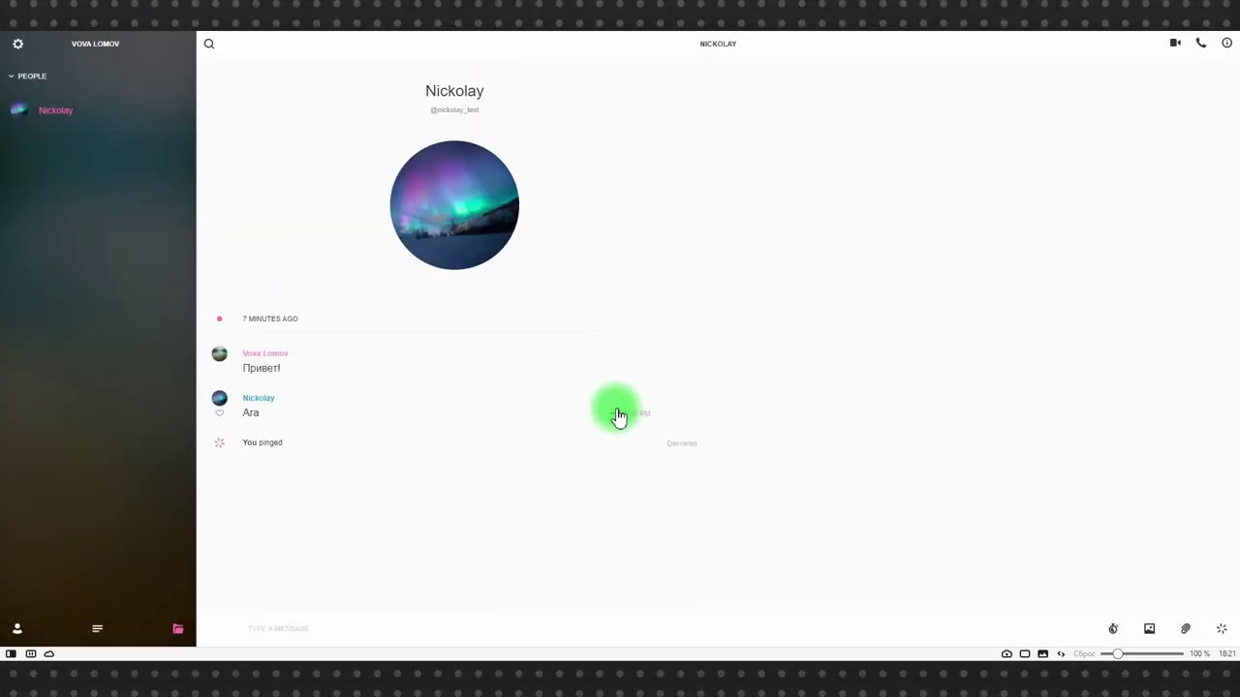
pyautogui.click(613, 415)
pyautogui.click(657, 487)
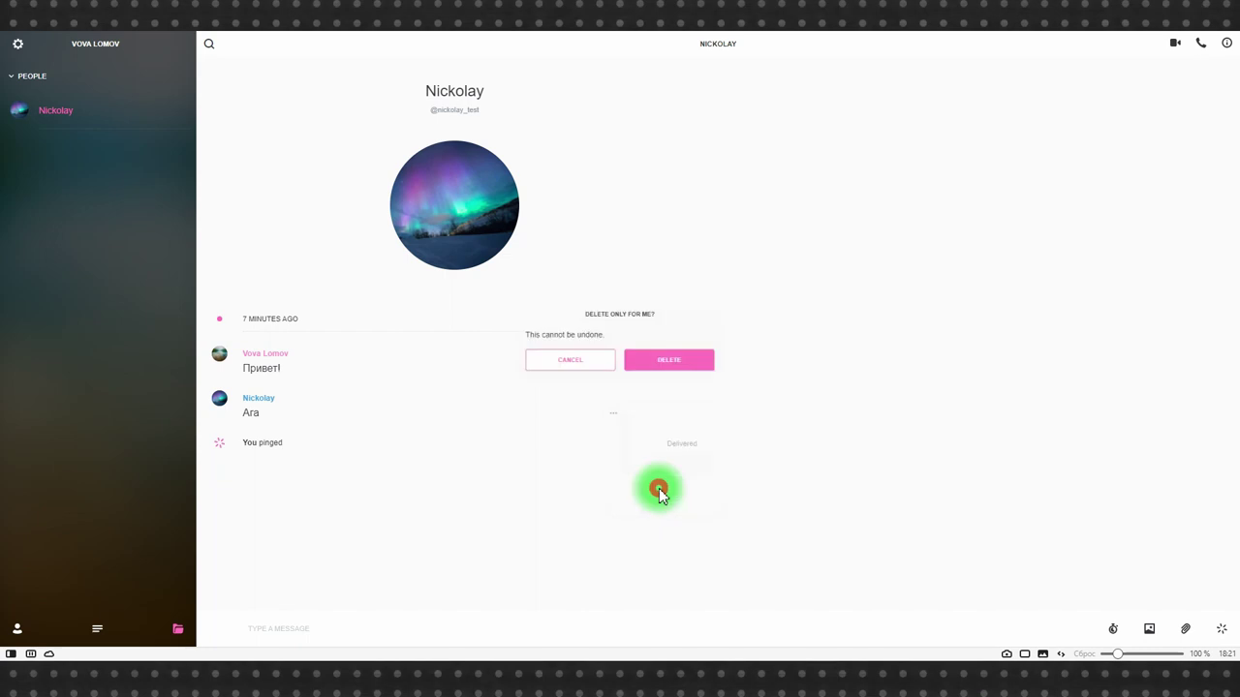
pyautogui.click(679, 363)
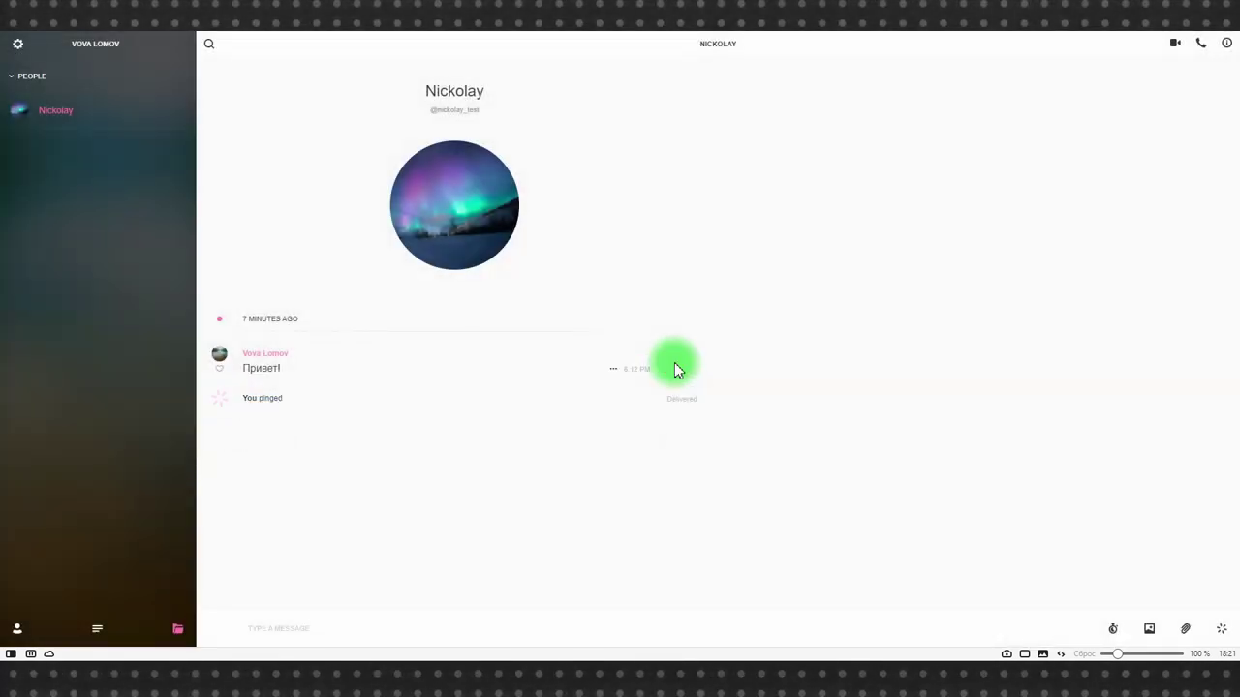
pyautogui.click(344, 632)
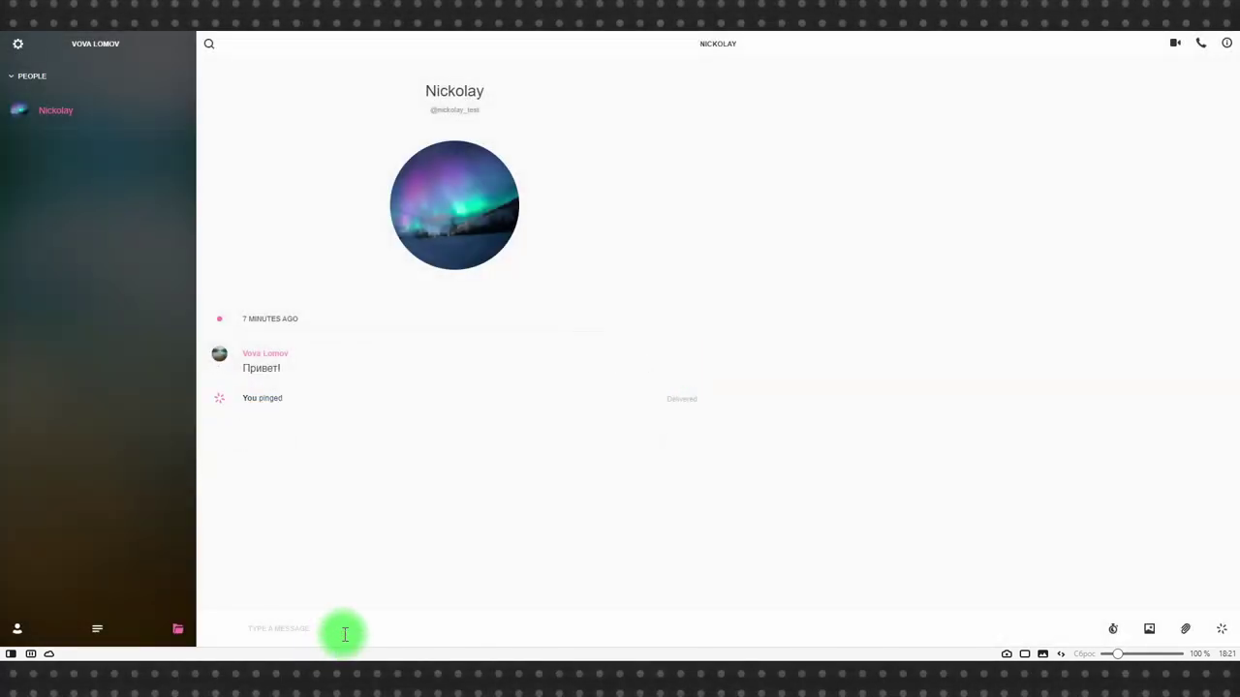
# Set a 10-second self-destruct timer and send 'Удалится через 10 секунд'.
pyautogui.click(1113, 629)
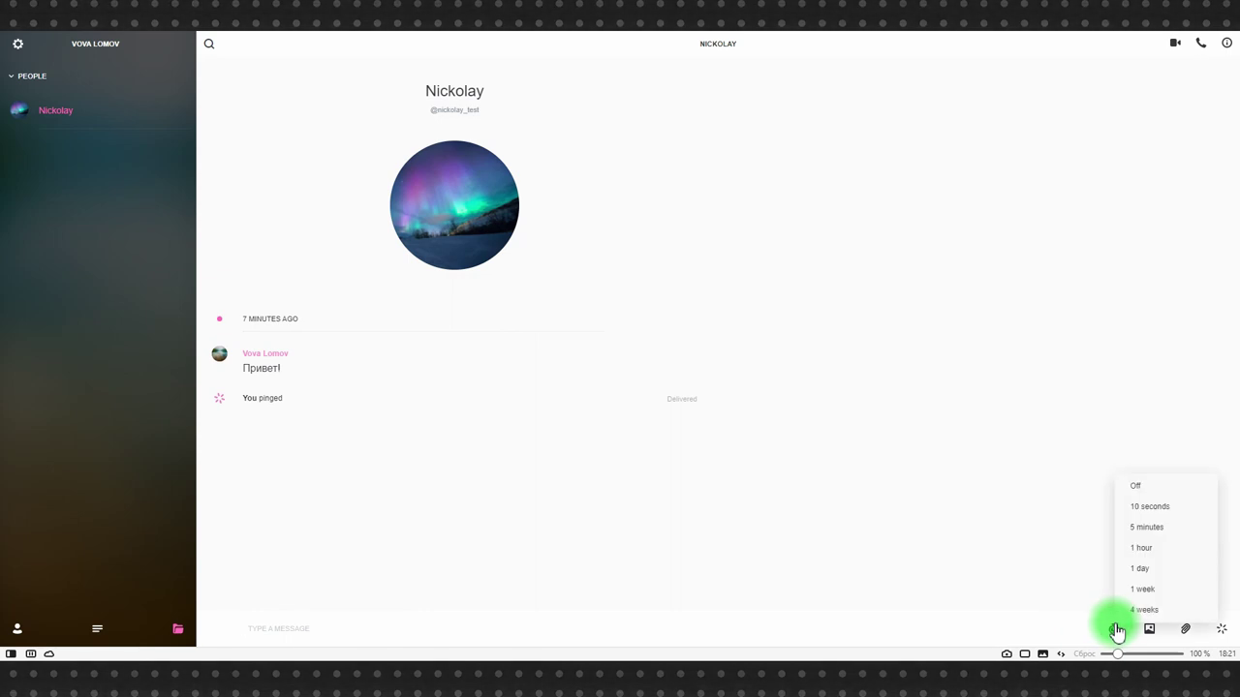
pyautogui.click(1144, 506)
pyautogui.click(375, 632)
pyautogui.write('Удалится через 10 секу')
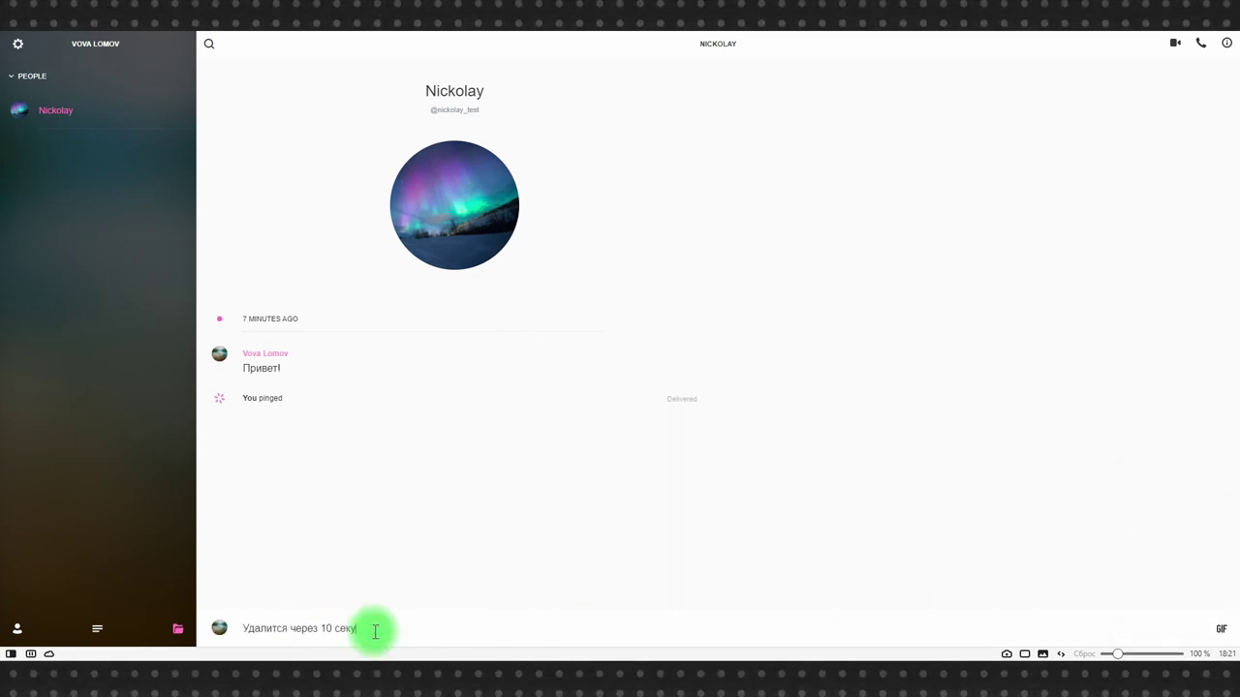
pyautogui.write('нд')
pyautogui.press('Return')
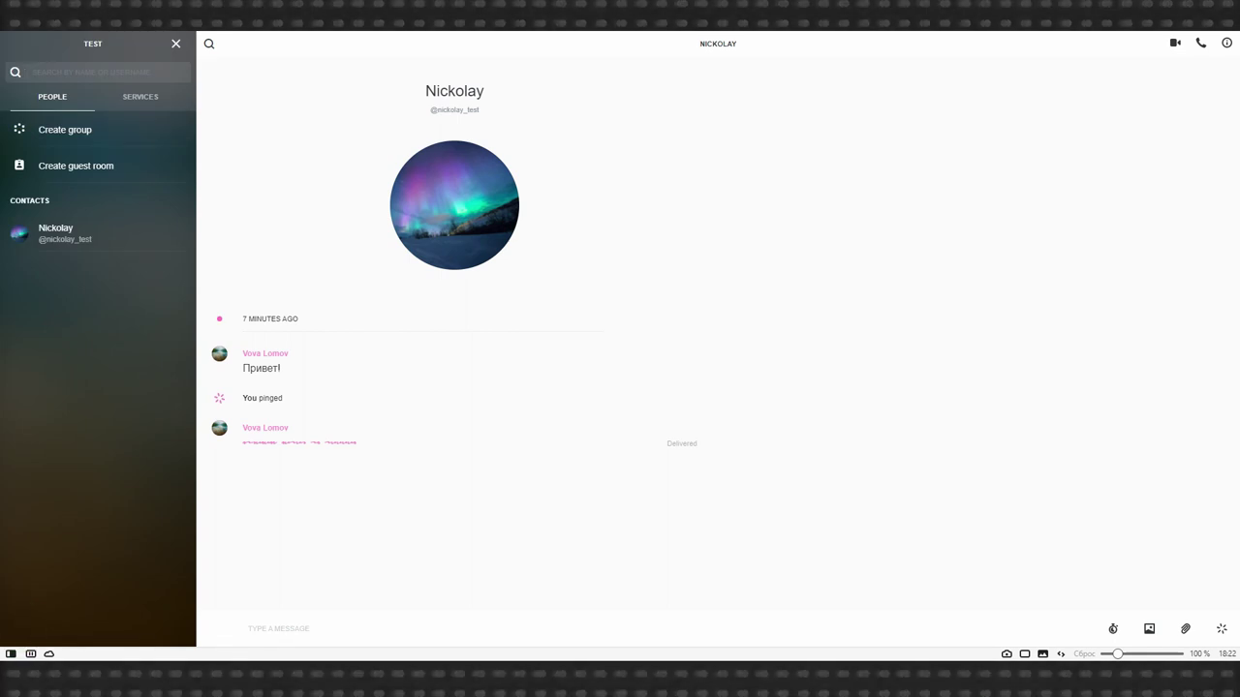
# Create the General group with guests disallowed, adding the contact.
pyautogui.click(83, 132)
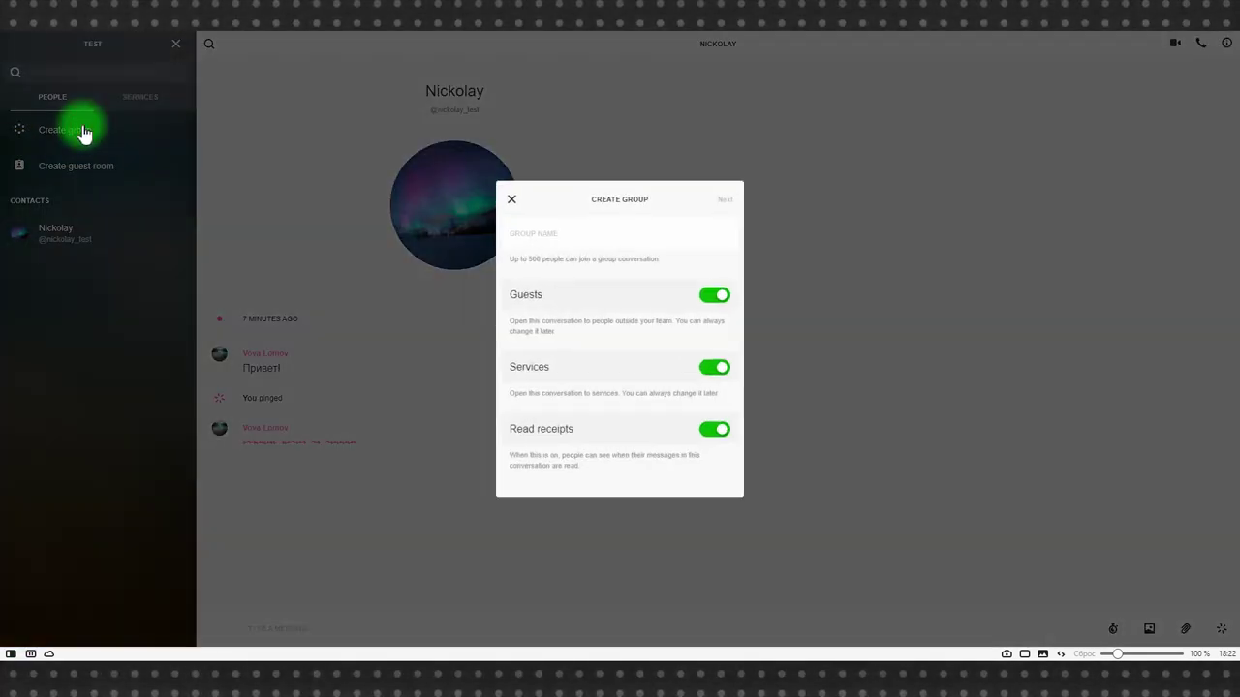
pyautogui.click(575, 227)
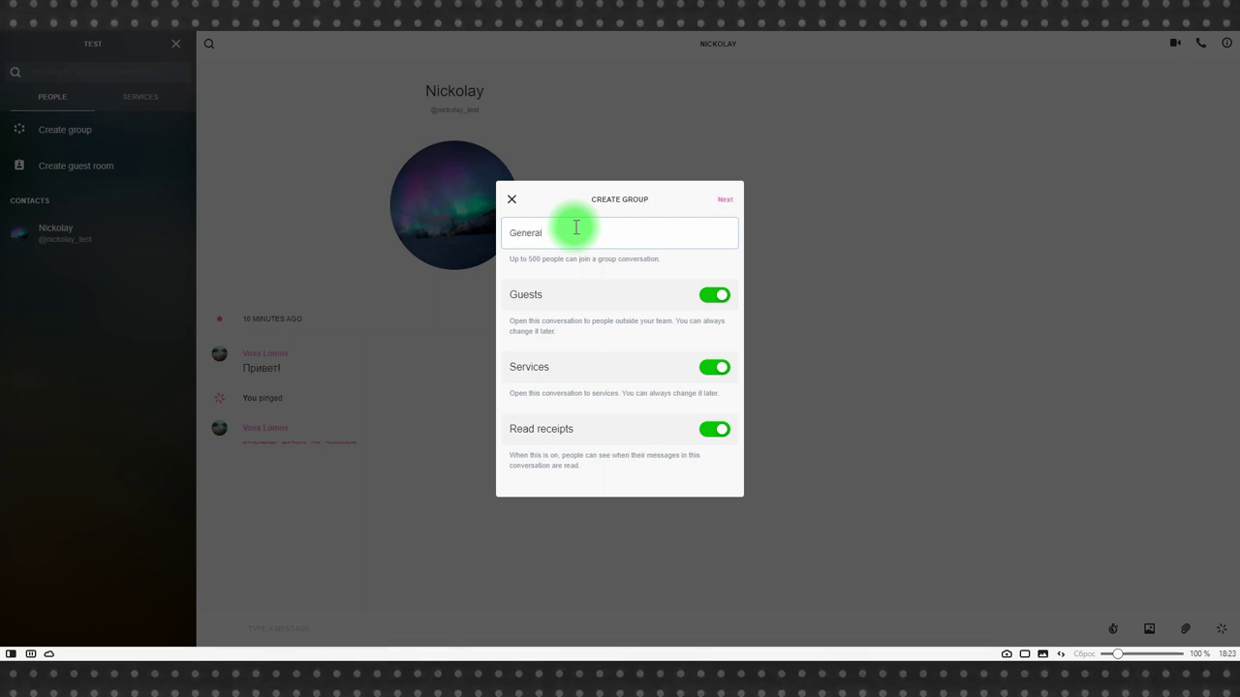
pyautogui.click(708, 300)
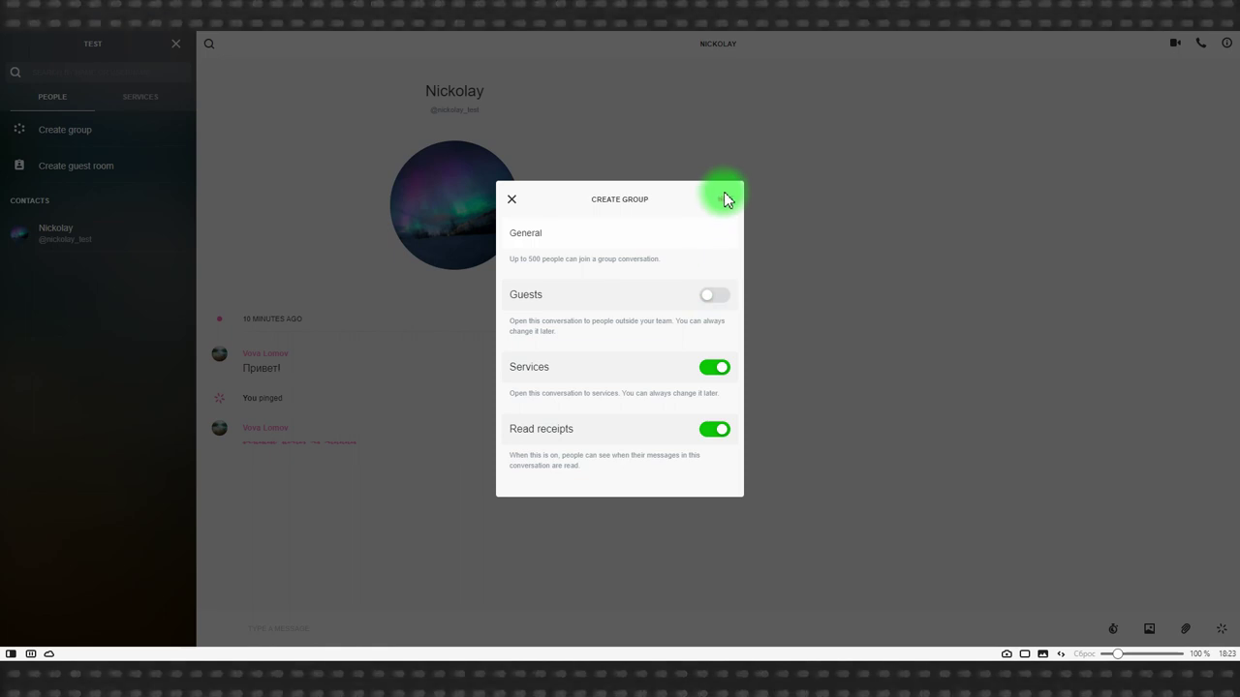
pyautogui.click(725, 199)
pyautogui.click(726, 263)
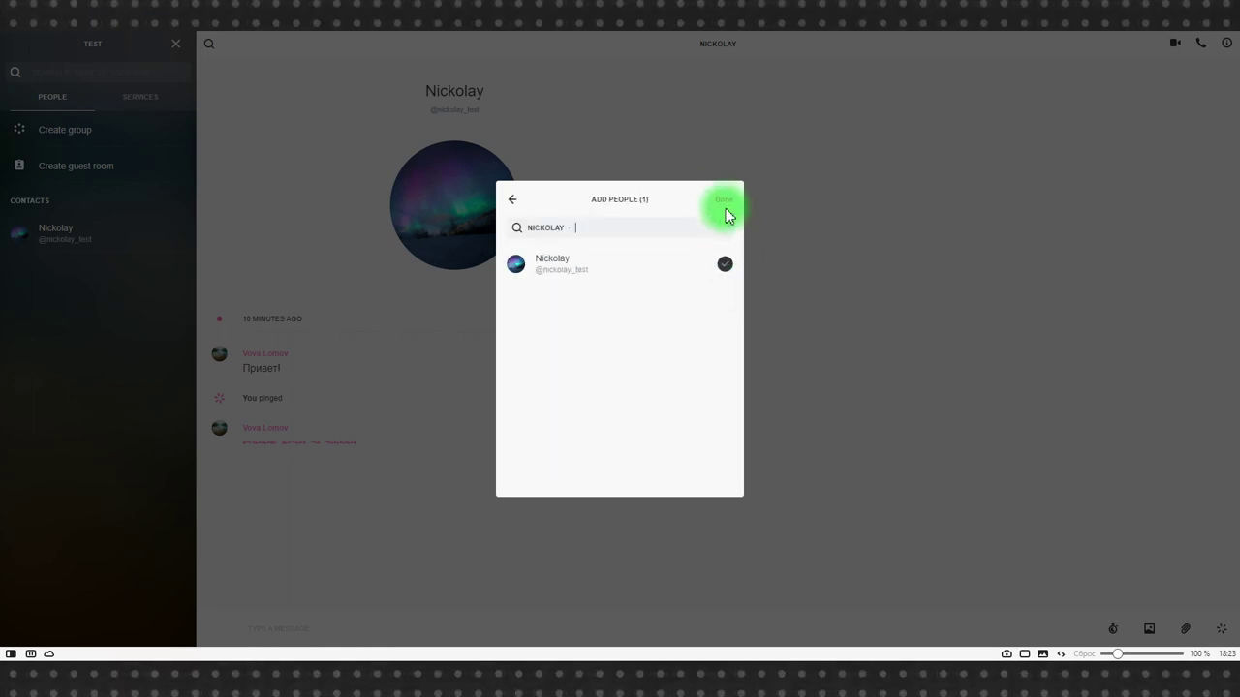
pyautogui.click(725, 200)
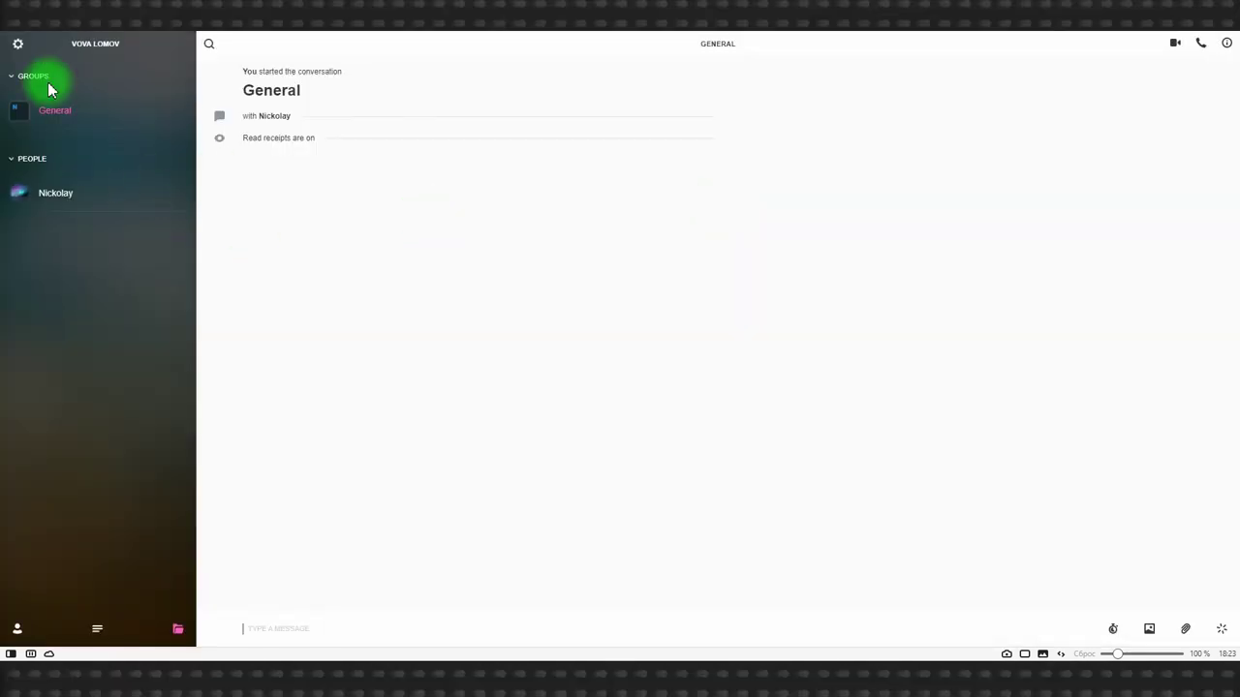
# Create the 'Для всех' group without adding anyone.
pyautogui.click(97, 629)
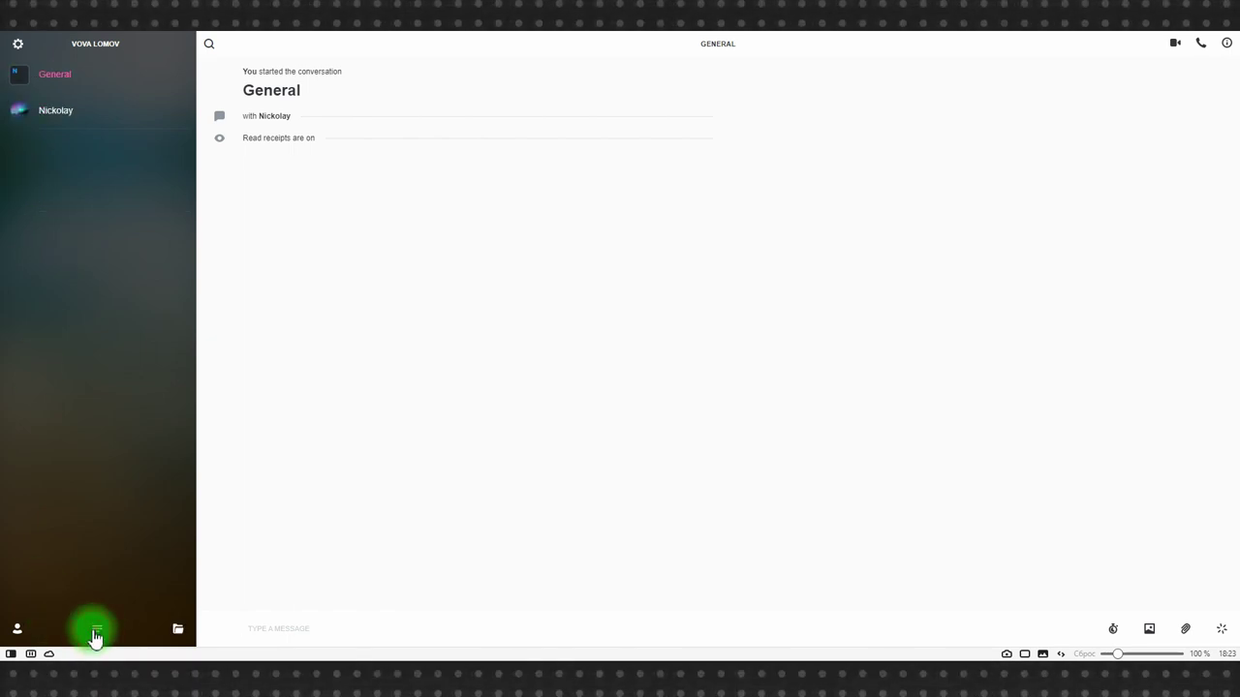
pyautogui.click(16, 629)
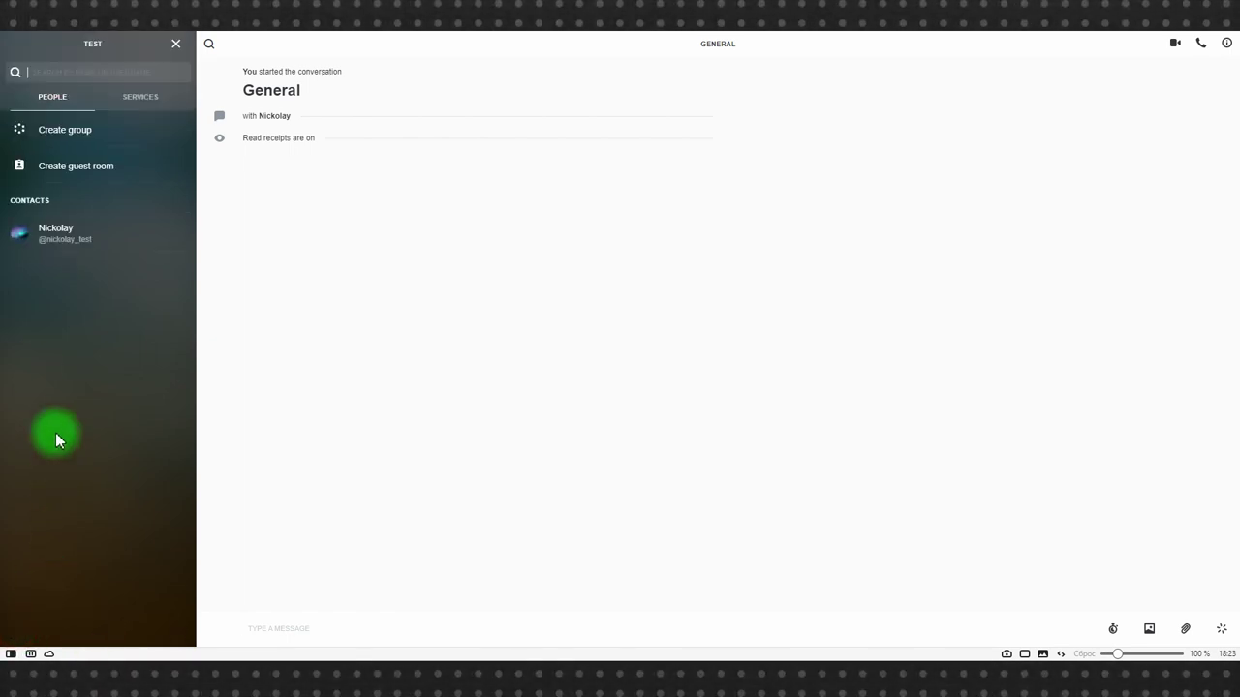
pyautogui.click(62, 135)
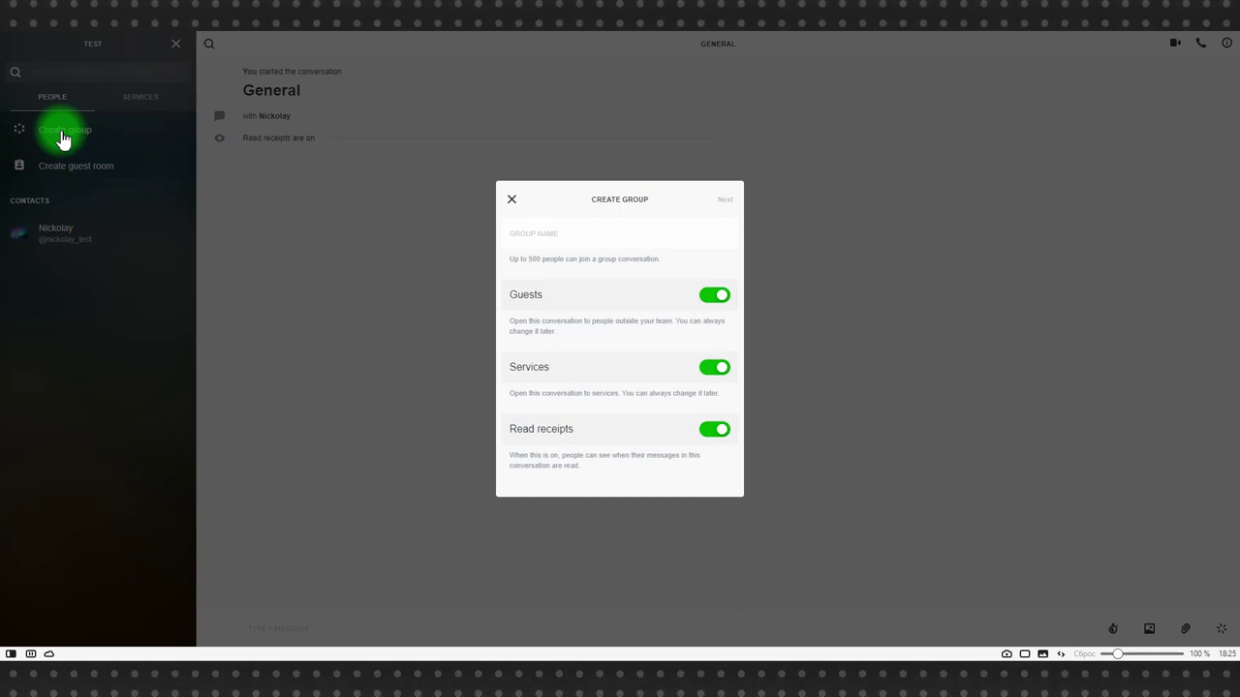
pyautogui.click(544, 230)
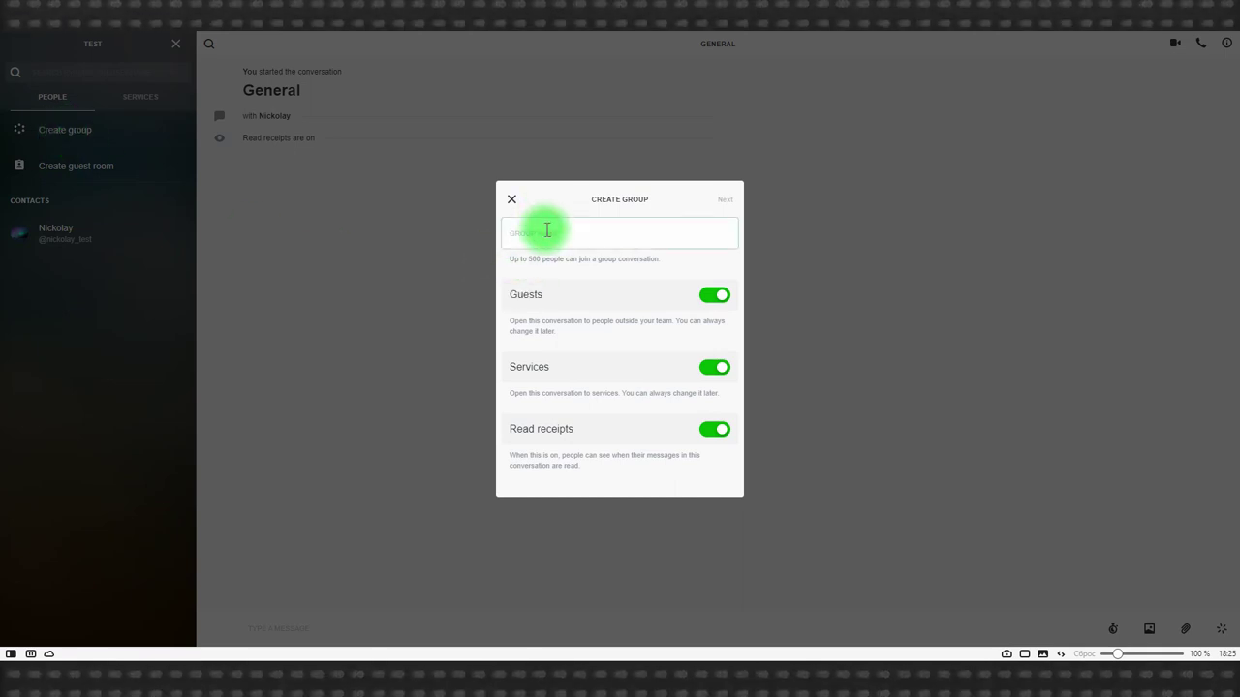
pyautogui.press('Return')
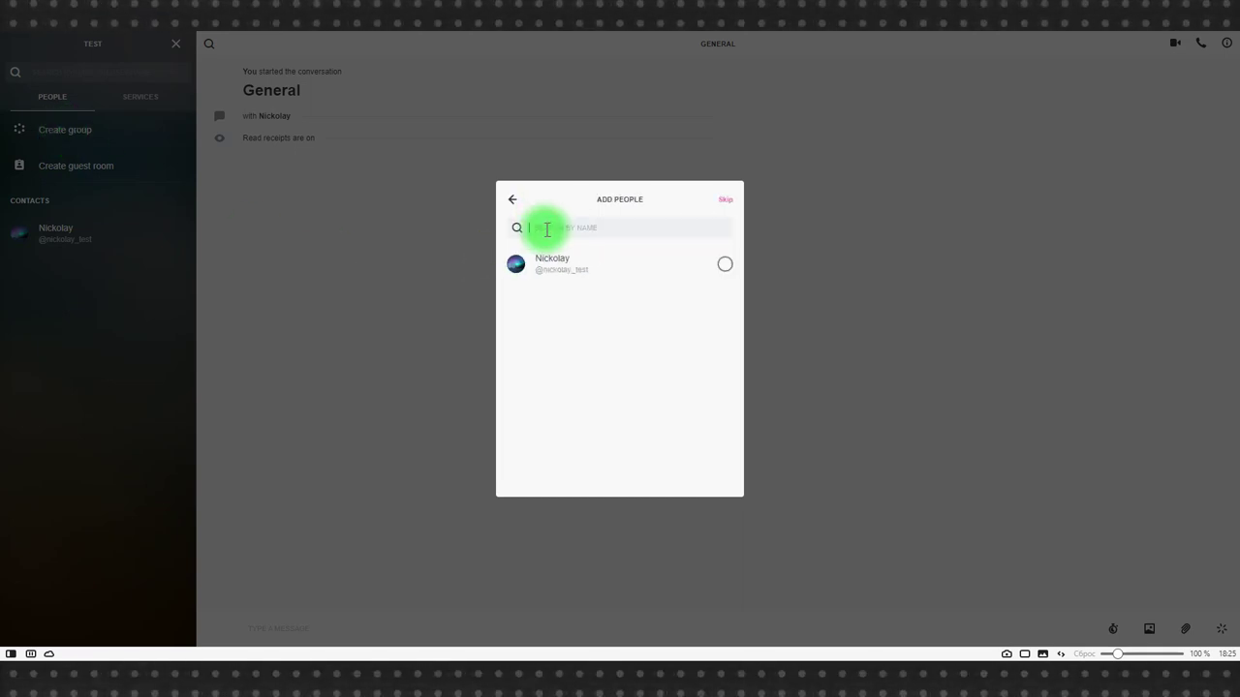
pyautogui.press('Return')
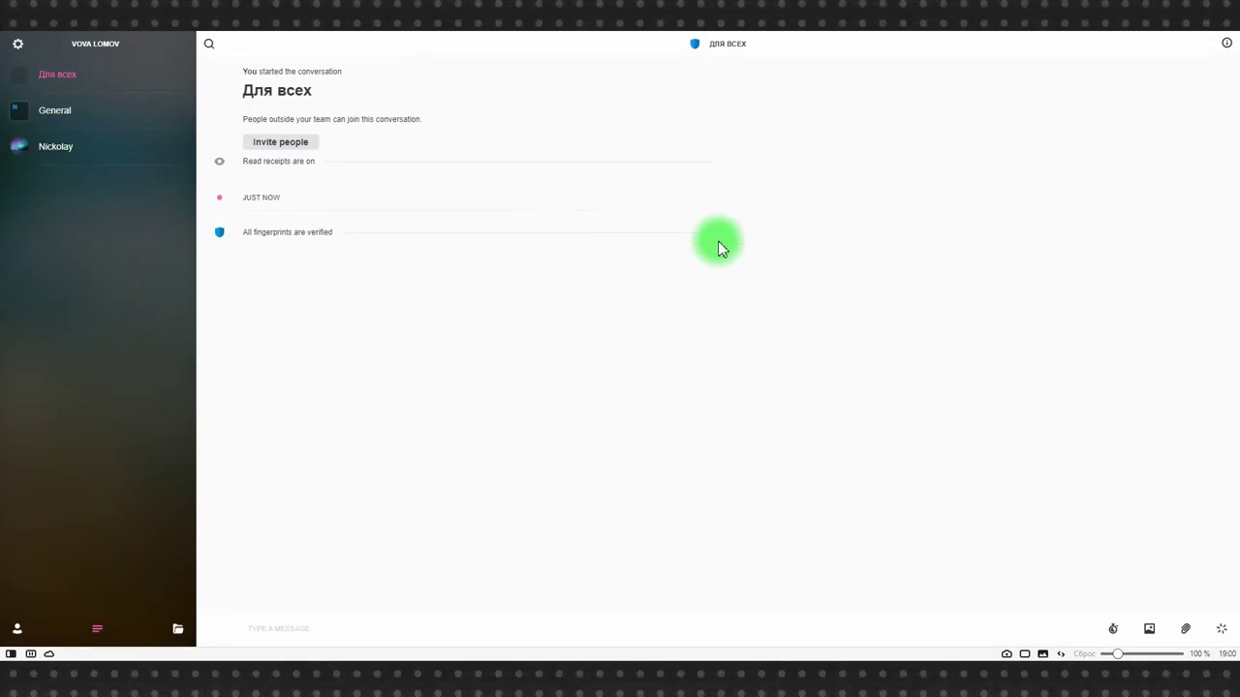
# Create a guest invite link in the group's Guests settings and copy it.
pyautogui.click(717, 45)
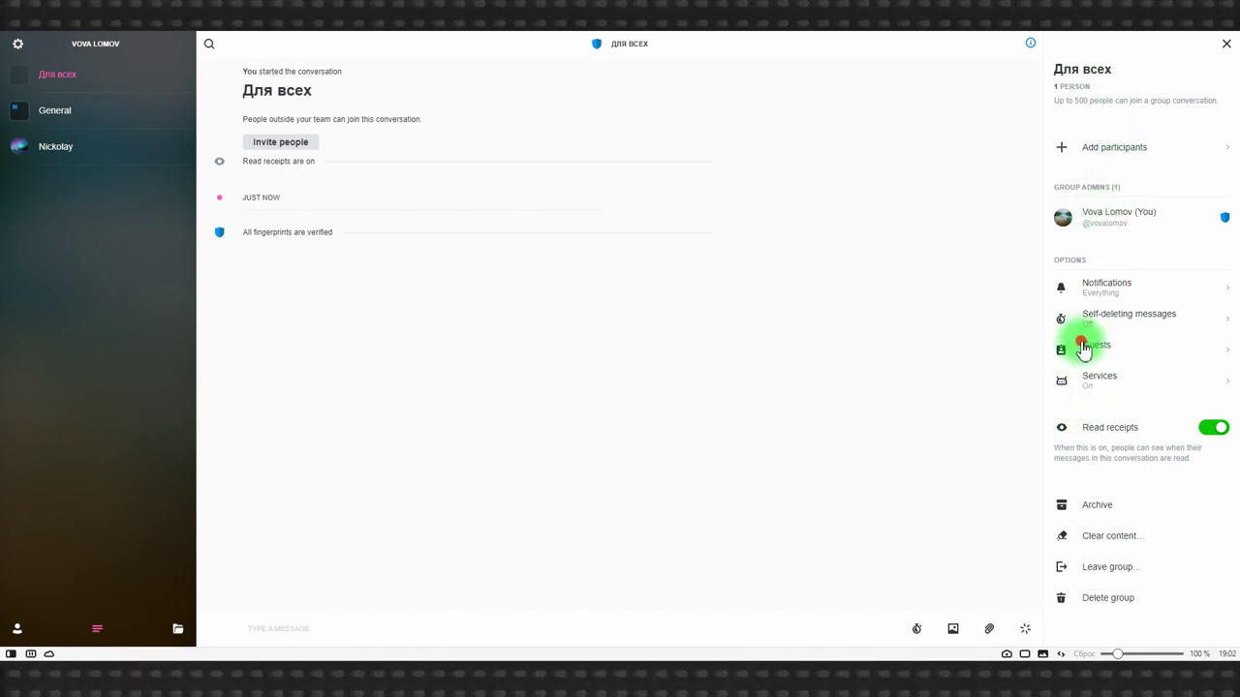
pyautogui.click(1085, 345)
pyautogui.click(1083, 211)
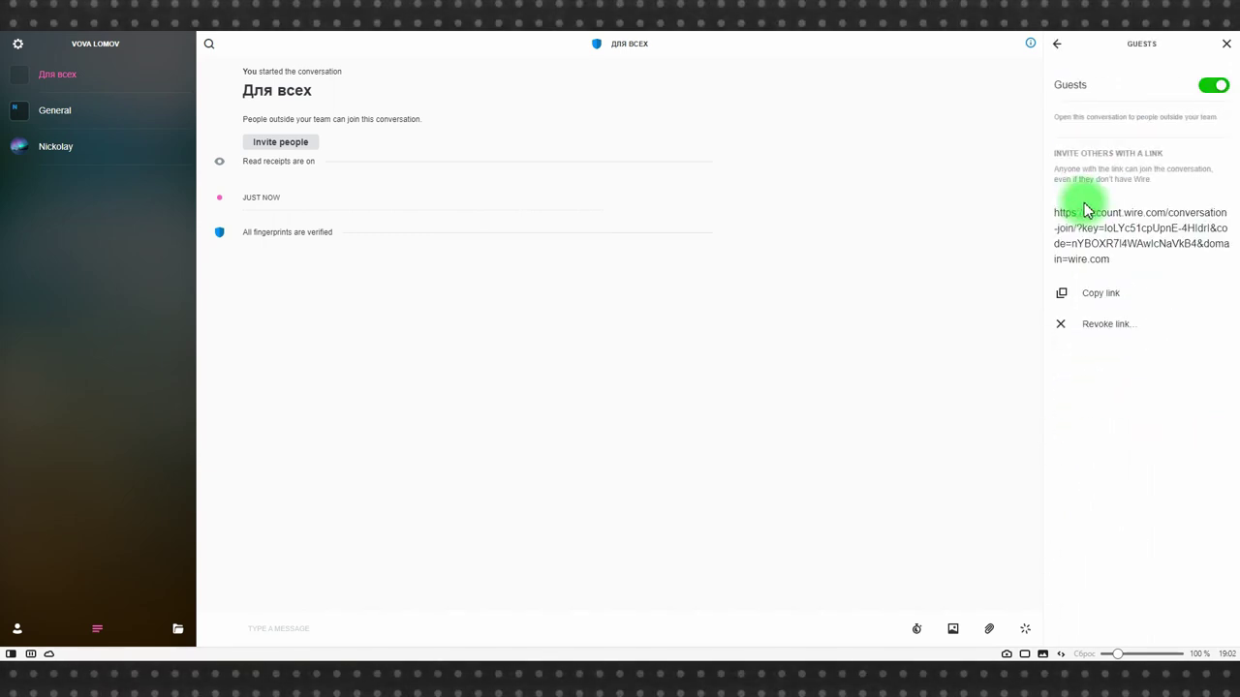
pyautogui.click(1098, 295)
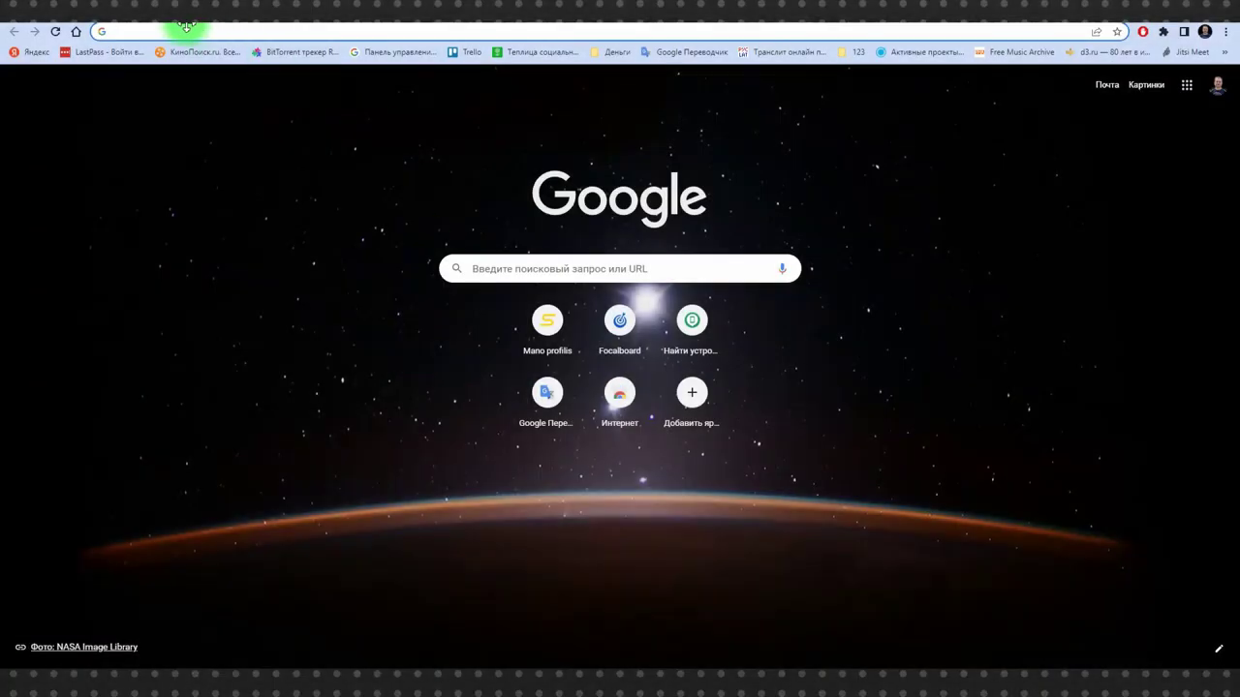
pyautogui.click(180, 32)
# Open the invite link in Chrome, join as a named guest, and post 'Привет!'.
pyautogui.press('Return')
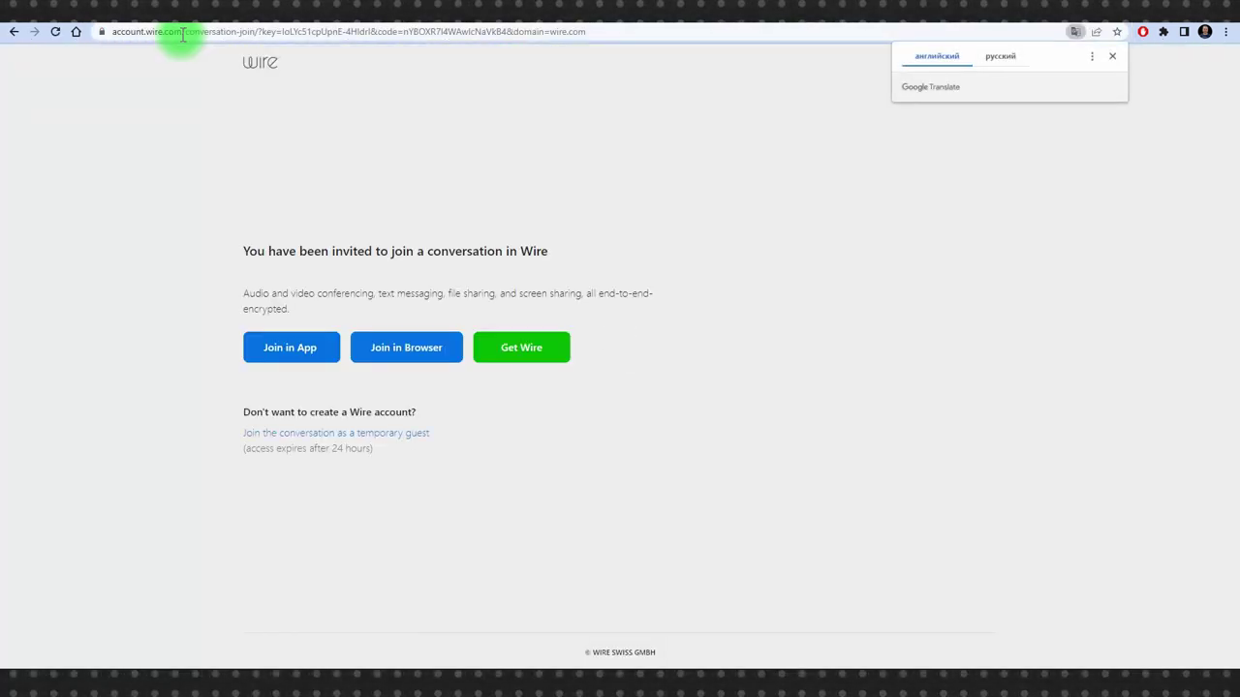
pyautogui.click(392, 339)
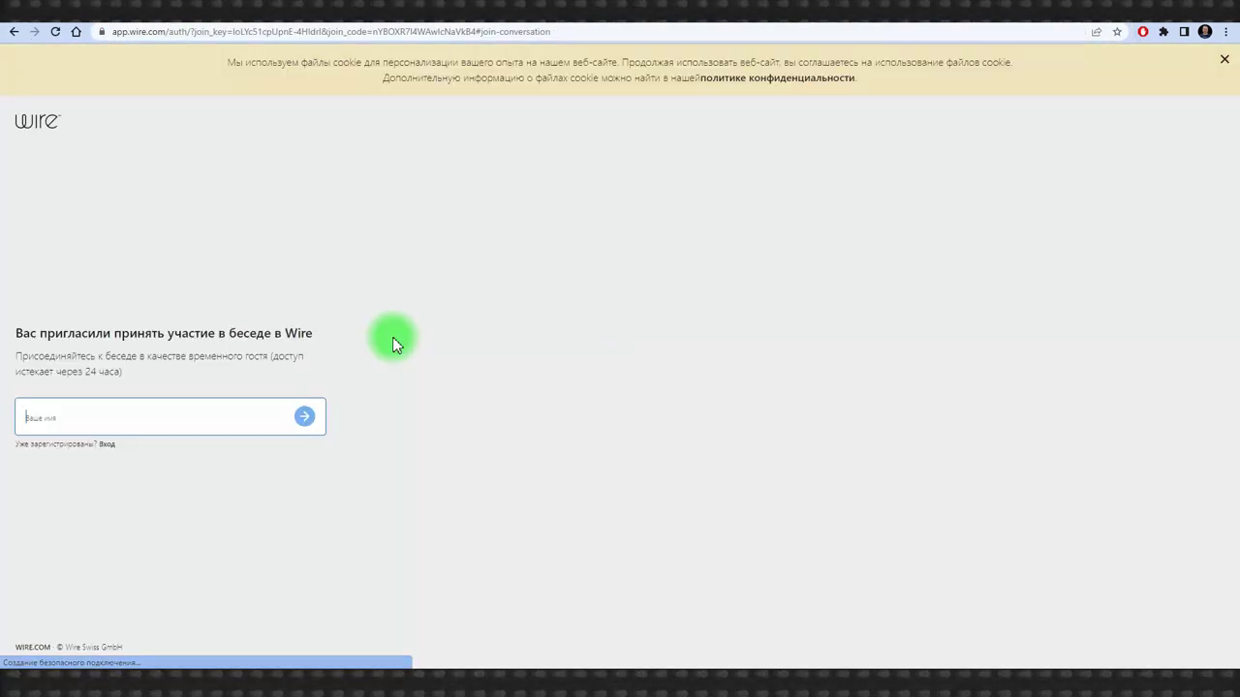
pyautogui.write('Нафанаил')
pyautogui.press('Return')
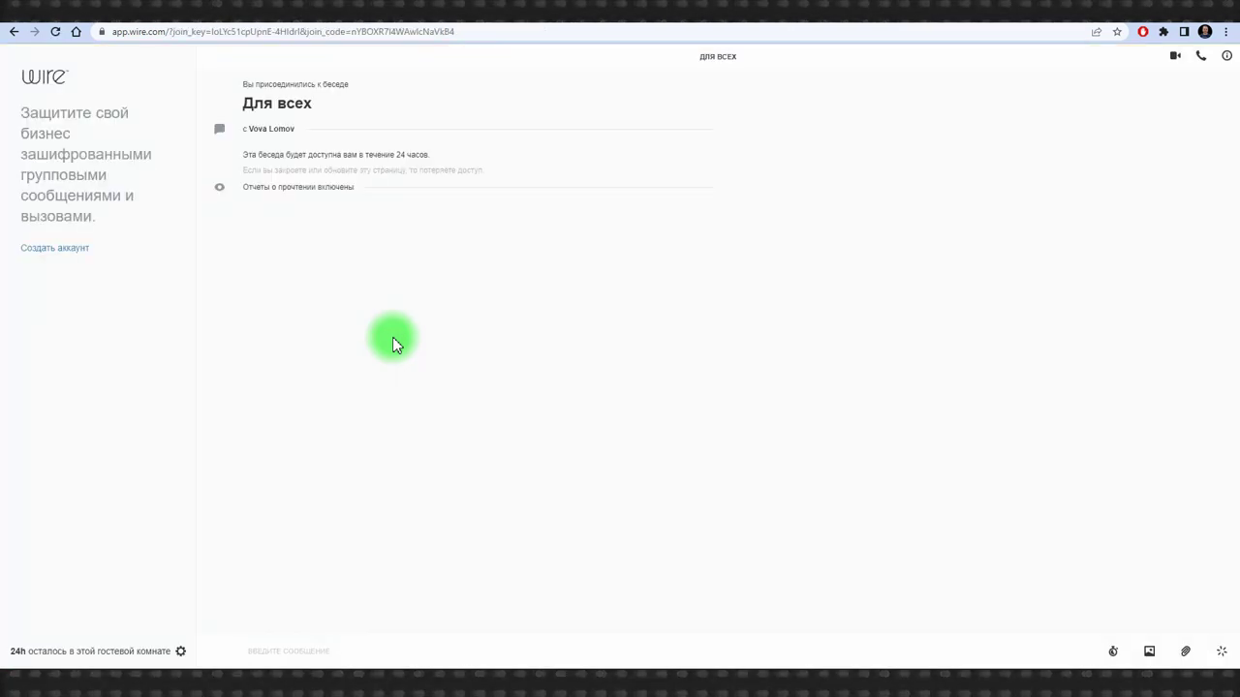
pyautogui.write('Привет!')
pyautogui.press('Return')
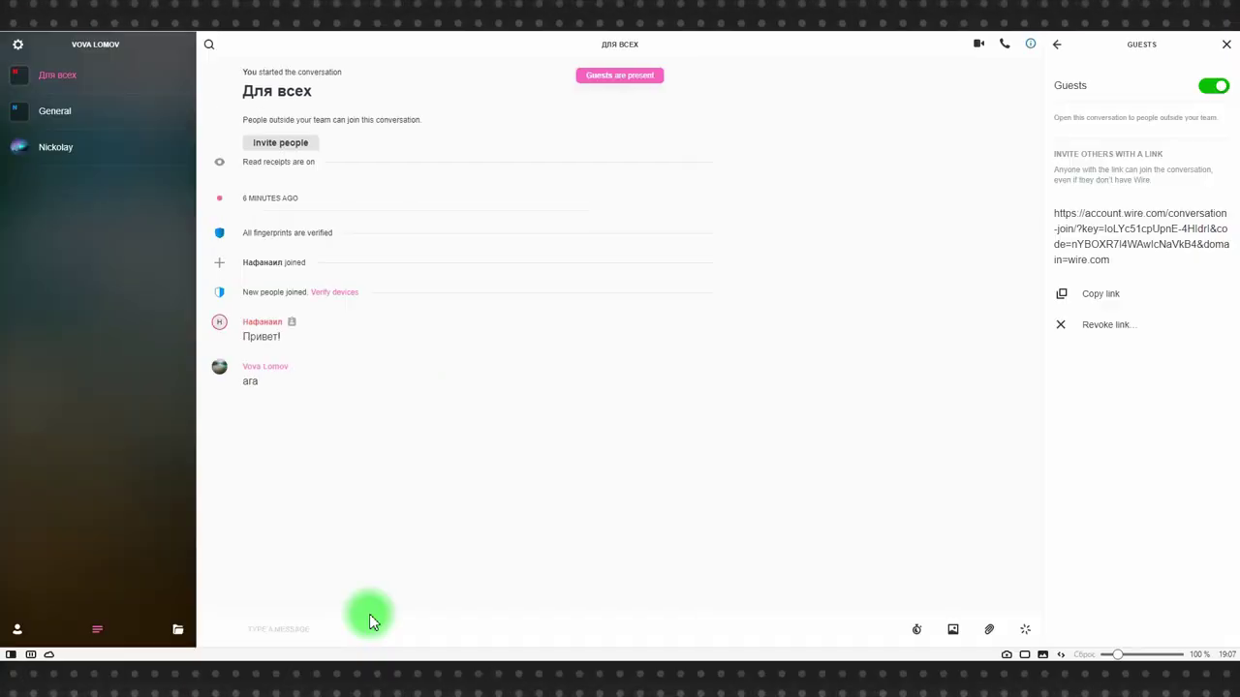
# Remove the guest member from the 'Для всех' group and confirm the removal.
pyautogui.click(627, 45)
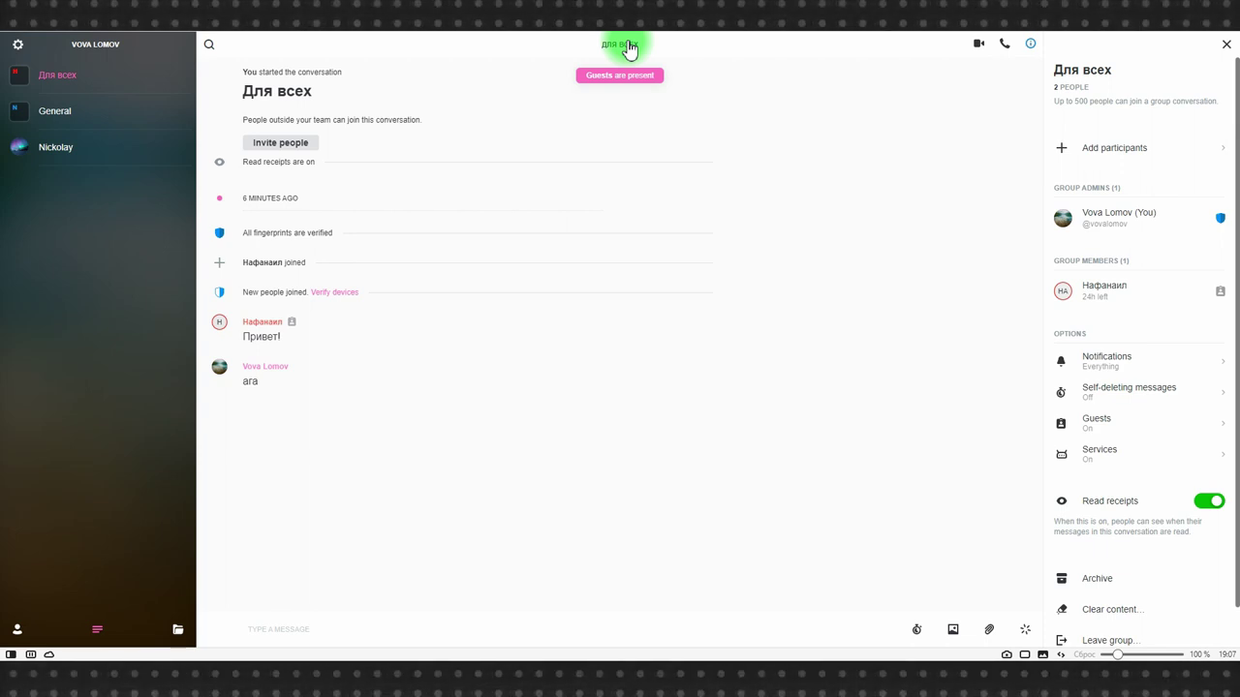
pyautogui.click(1087, 290)
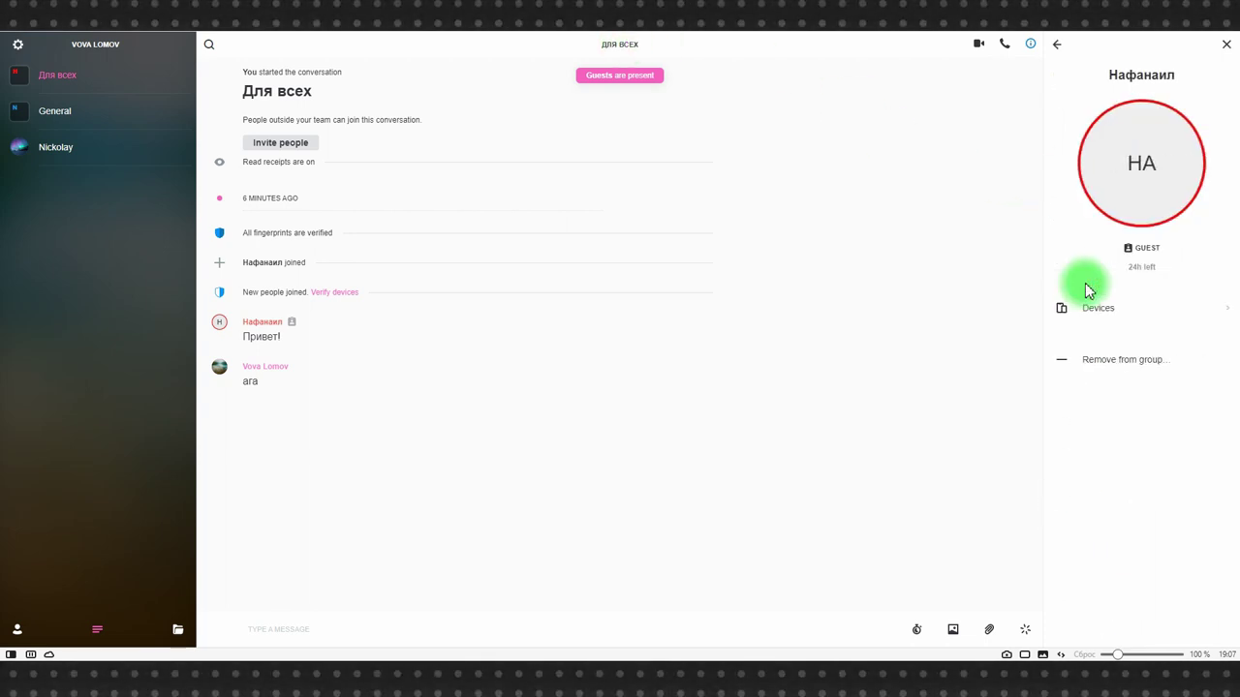
pyautogui.click(1126, 360)
pyautogui.click(700, 374)
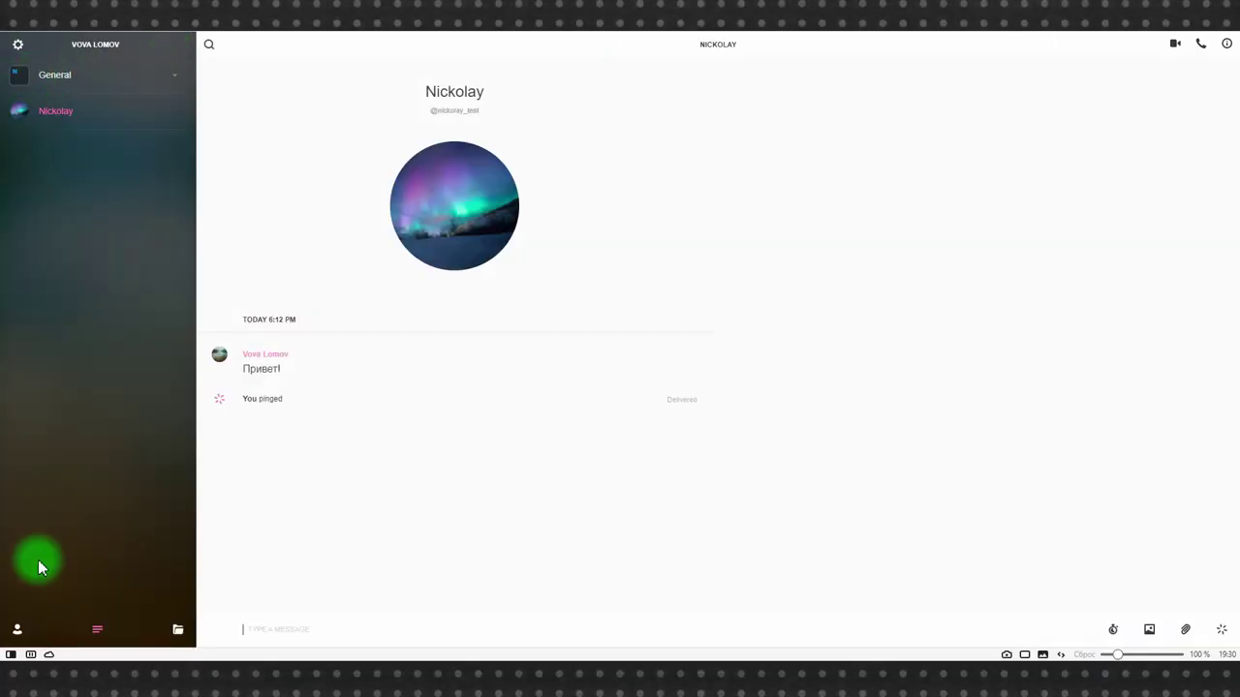
pyautogui.click(16, 632)
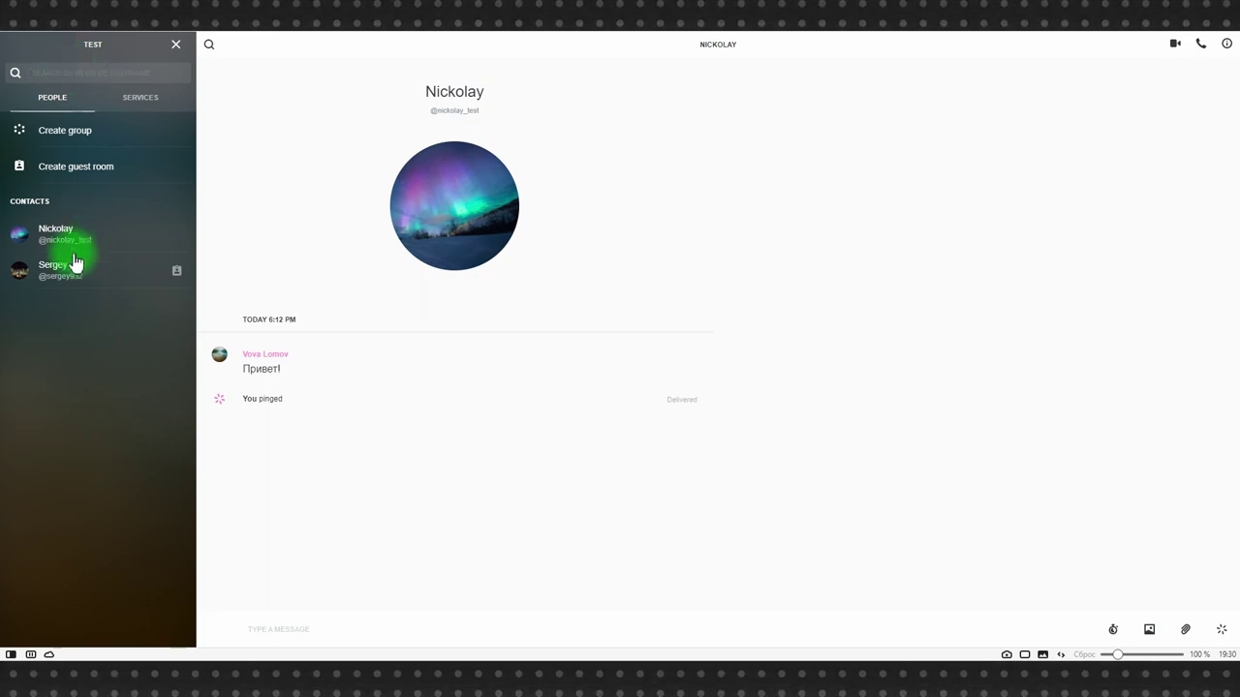
# Search people for 'serg' and browse the matching contact, conversation 123 and other users.
pyautogui.click(66, 72)
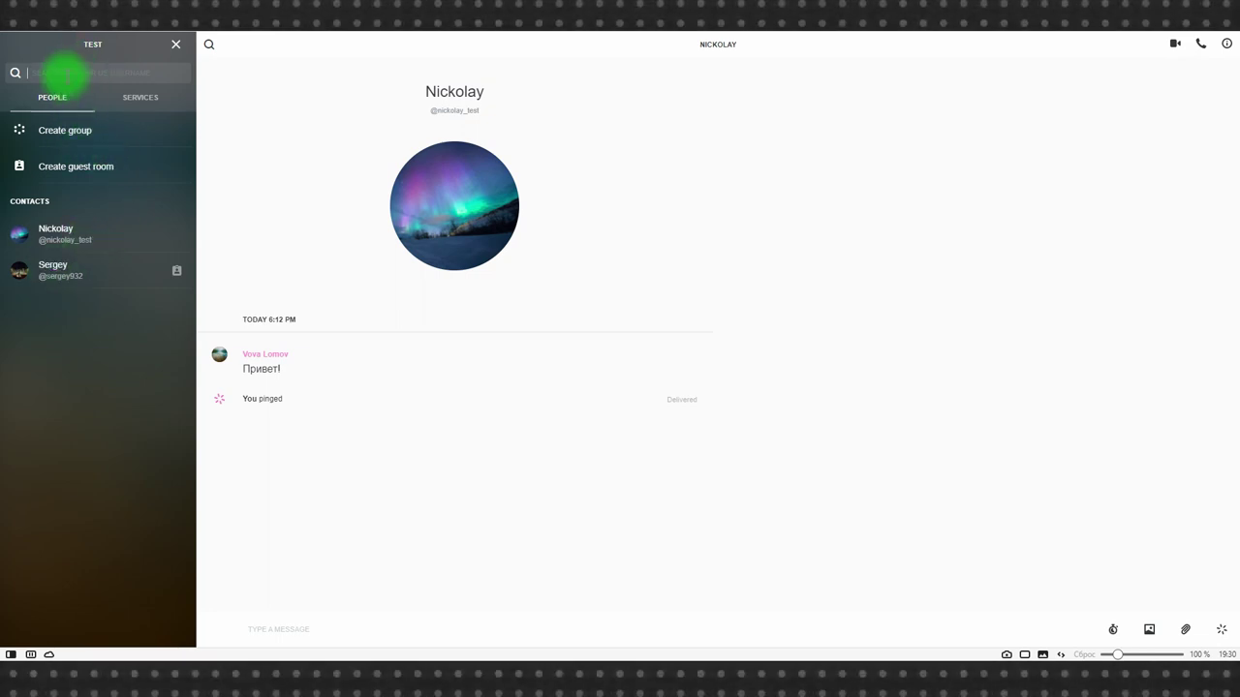
pyautogui.write('ser')
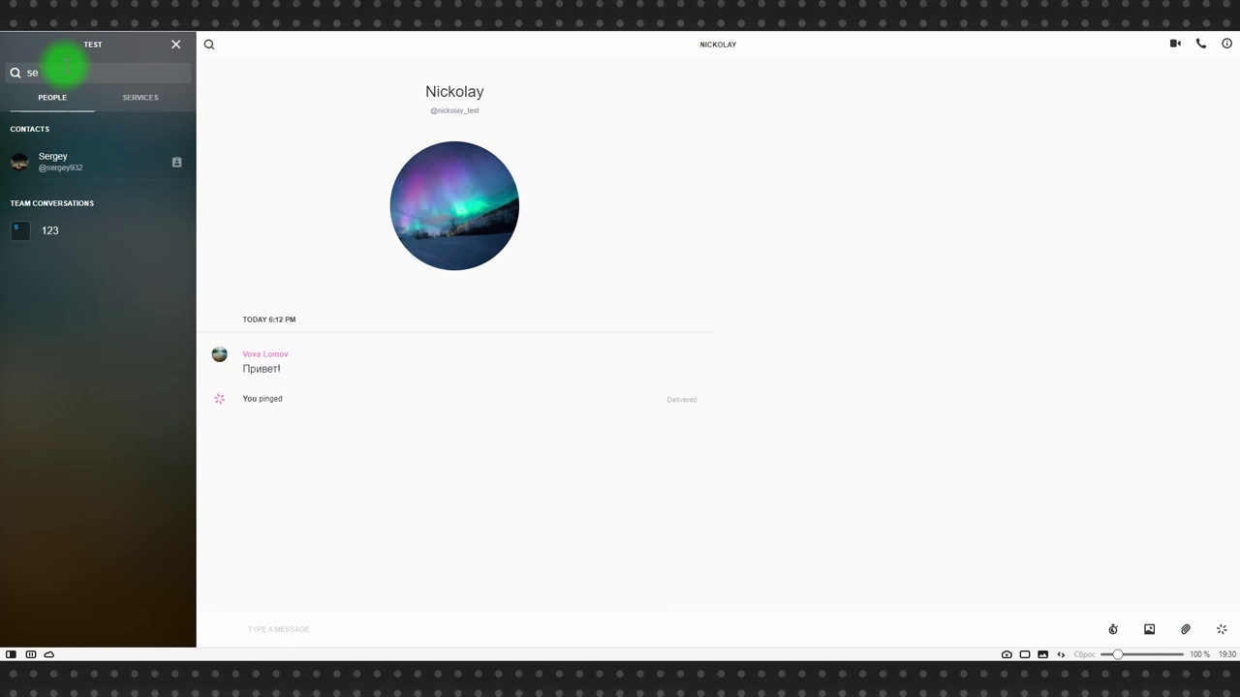
pyautogui.write('g')
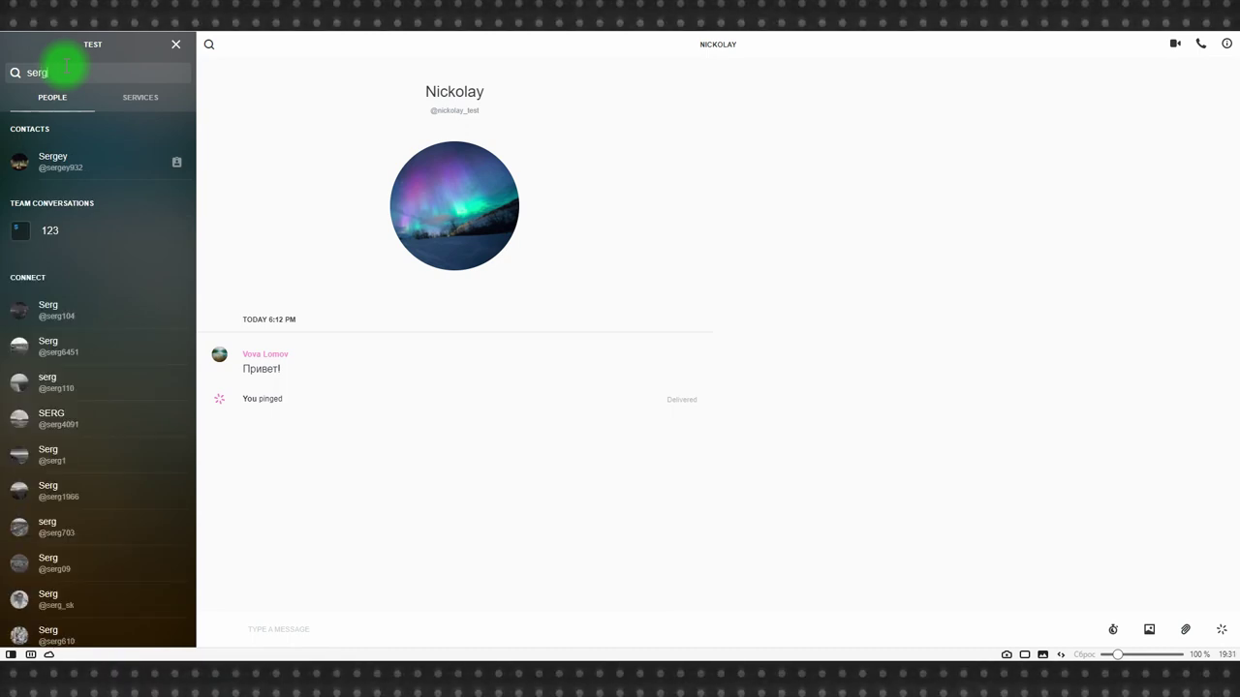
pyautogui.scroll(-1, 92, 431)
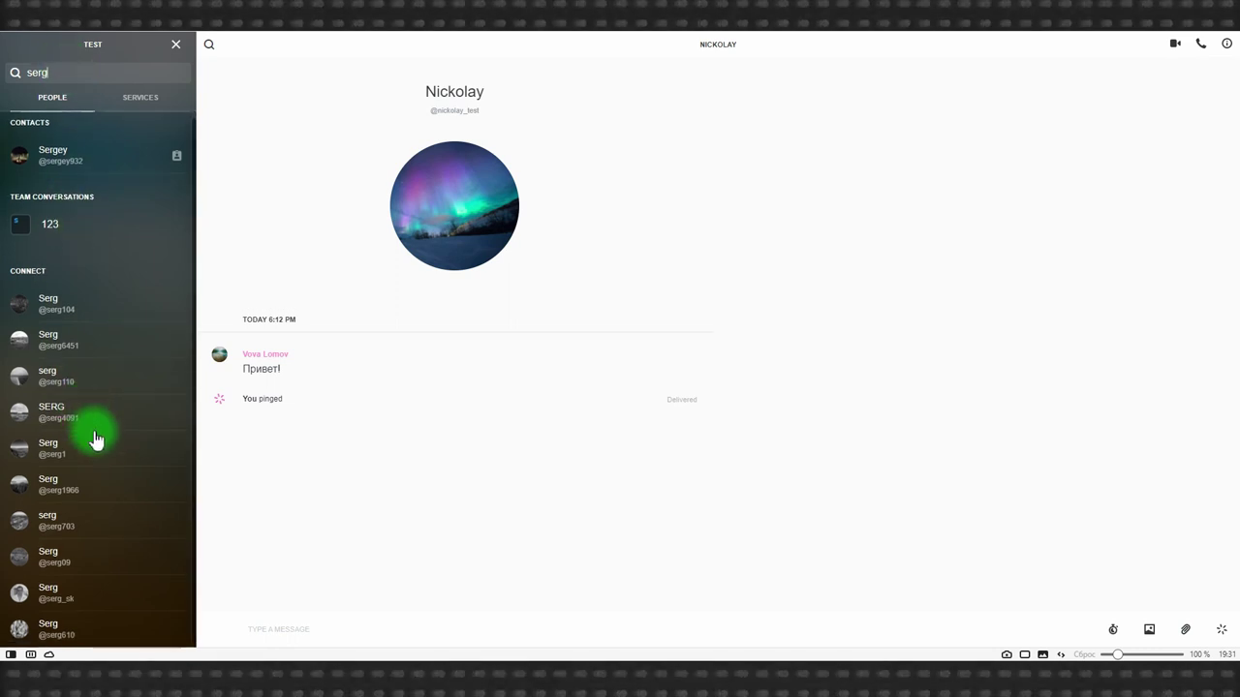
pyautogui.scroll(1, 91, 543)
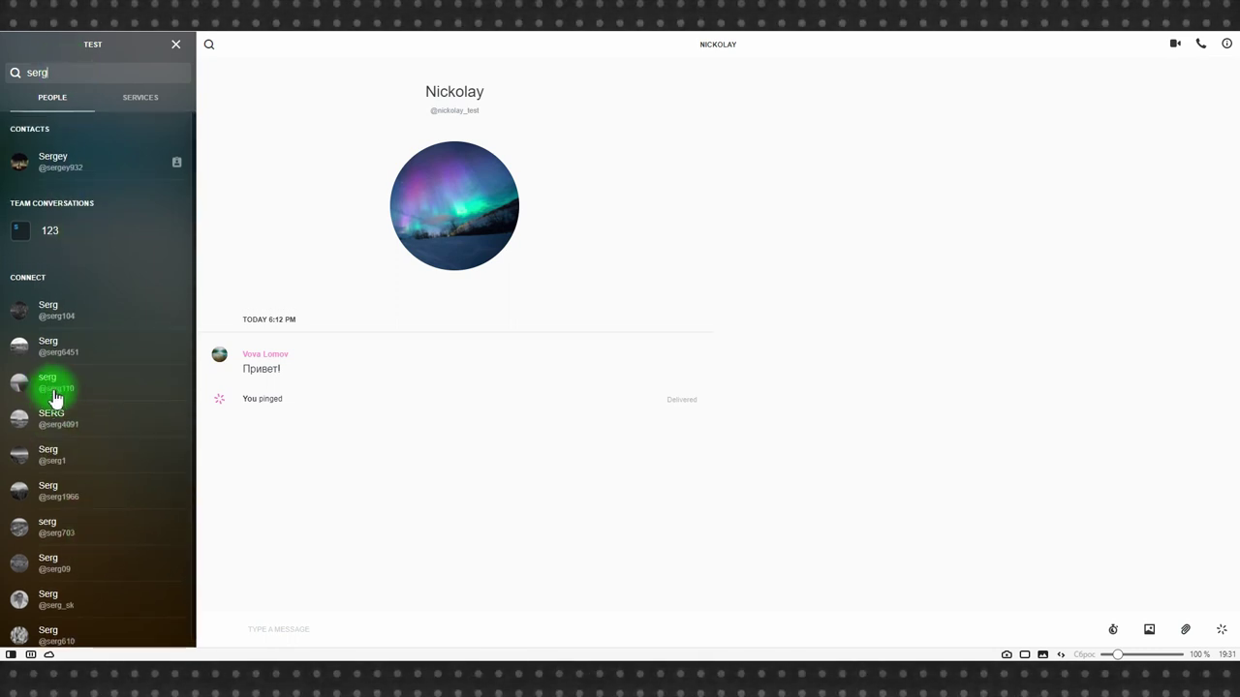